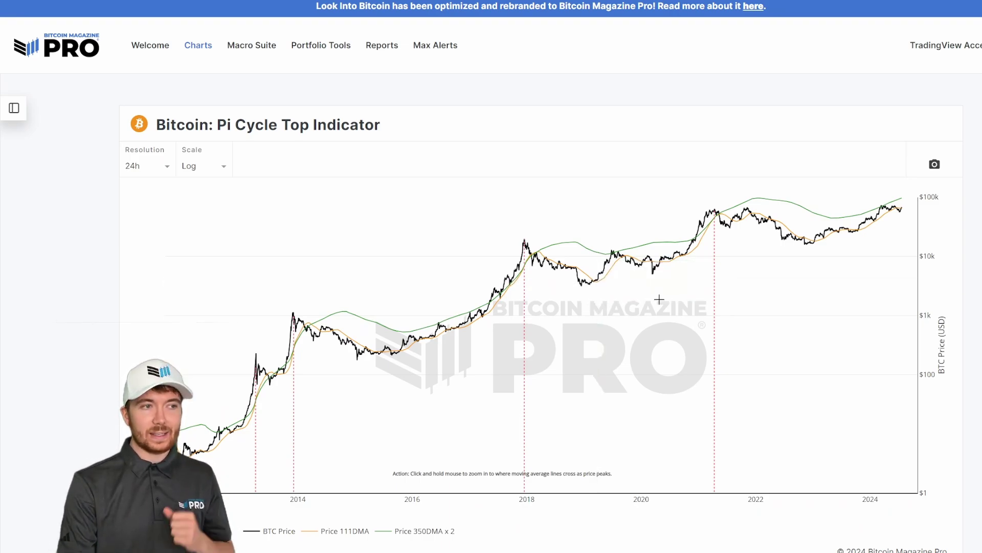
Step: Inspect the Pi Cycle Top Indicator chart's price and moving-average values near the late-2013 and late-2017 market tops
scroll(532, 329, down, 2)
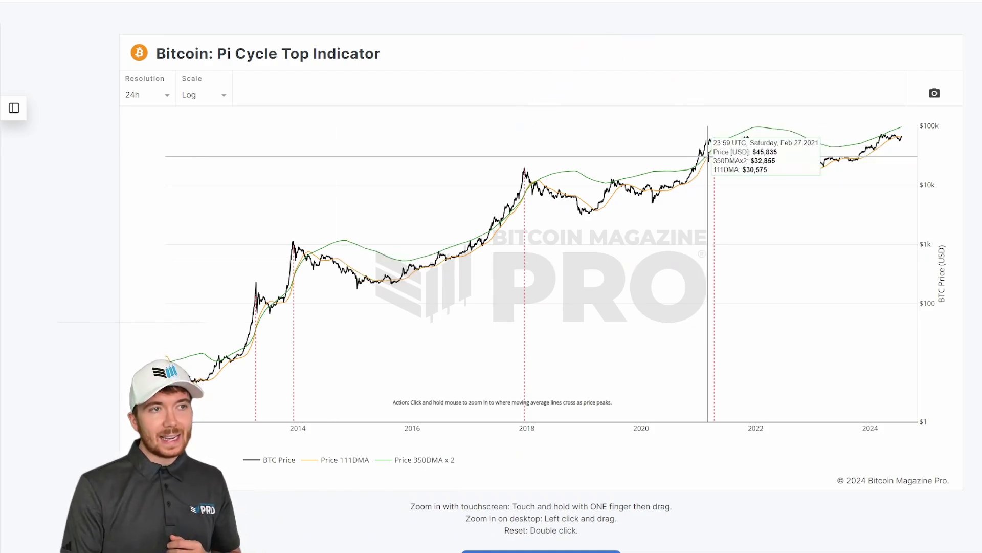
mouse_move(290, 267)
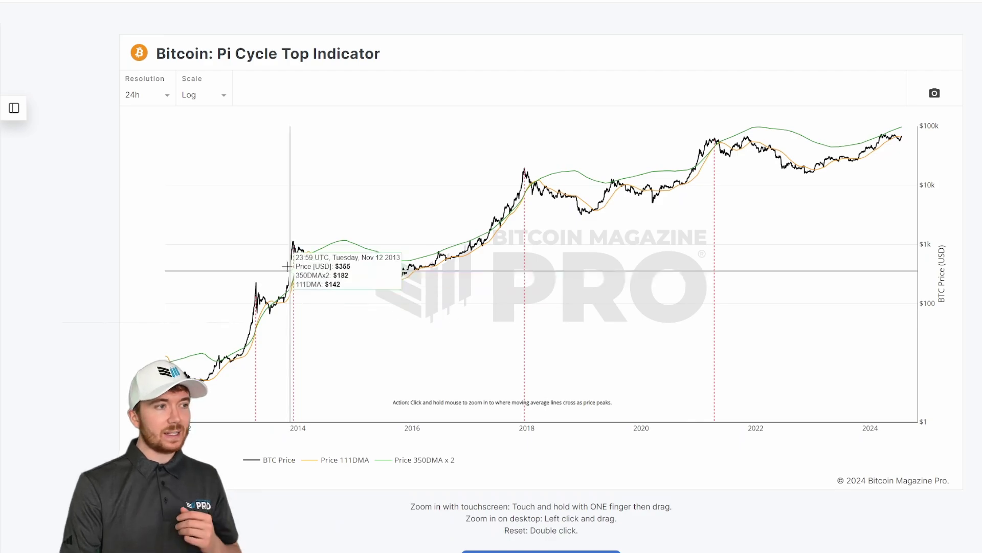
mouse_move(521, 202)
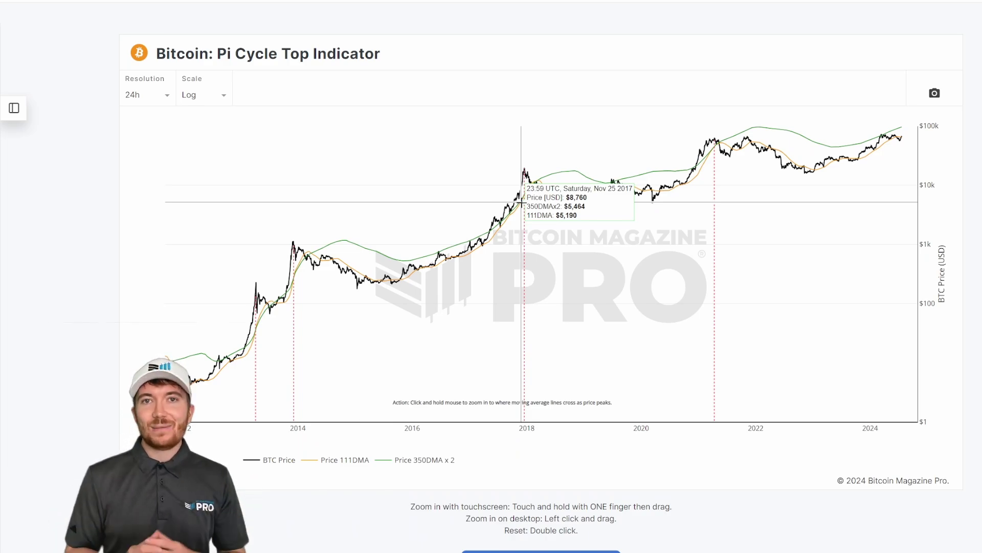
Step: Read the Indicator Overview below the chart and highlight the passage relating 350 / 111 to Pi
scroll(720, 279, down, 1)
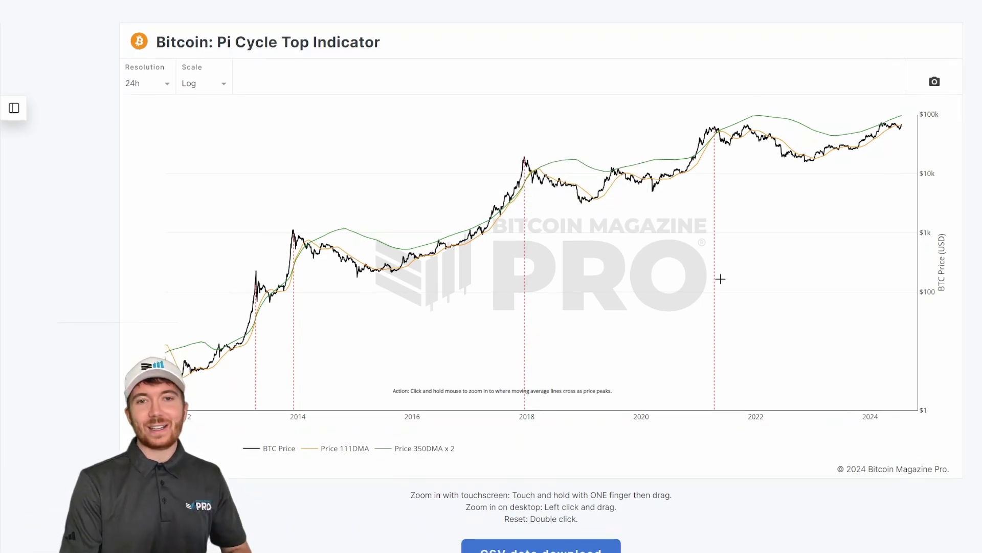
scroll(719, 279, down, 3)
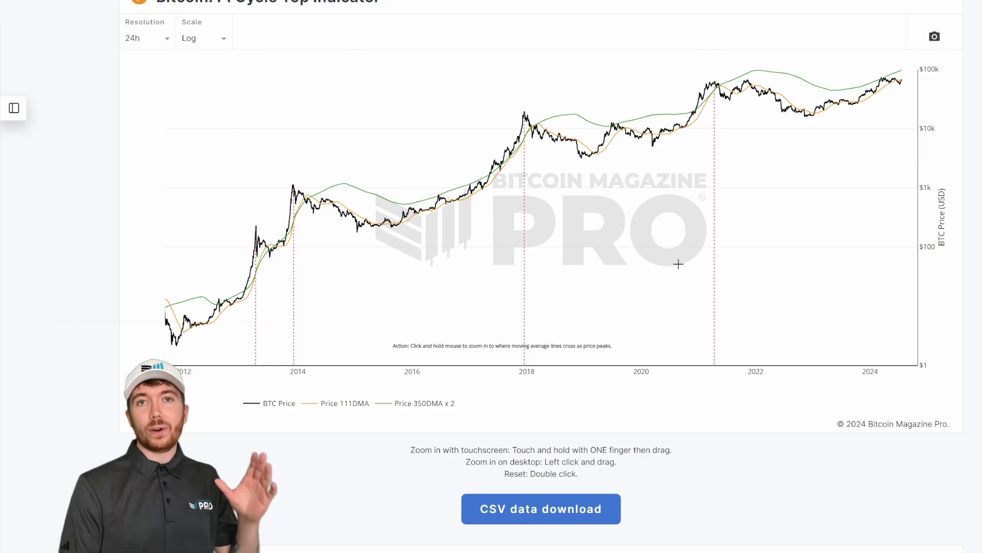
scroll(679, 264, down, 6)
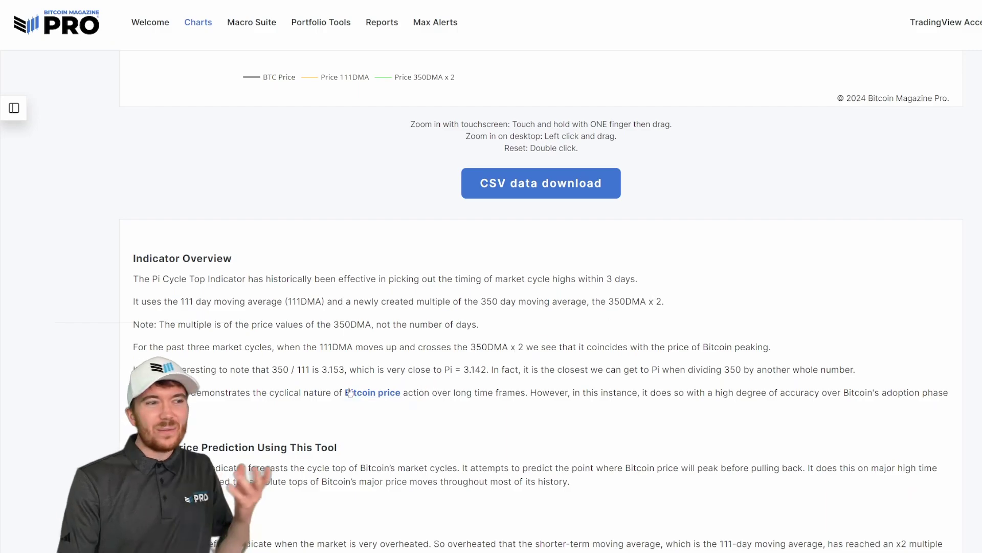
drag(289, 369, 505, 370)
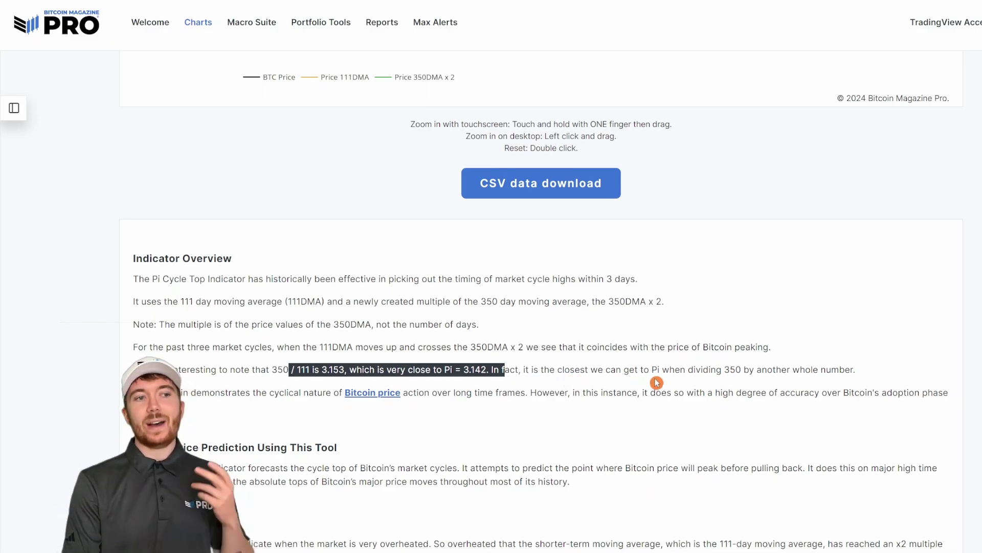
Step: Return to the Pi Cycle Top Indicator chart and highlight part of its title
scroll(657, 392, up, 2)
scroll(658, 392, up, 7)
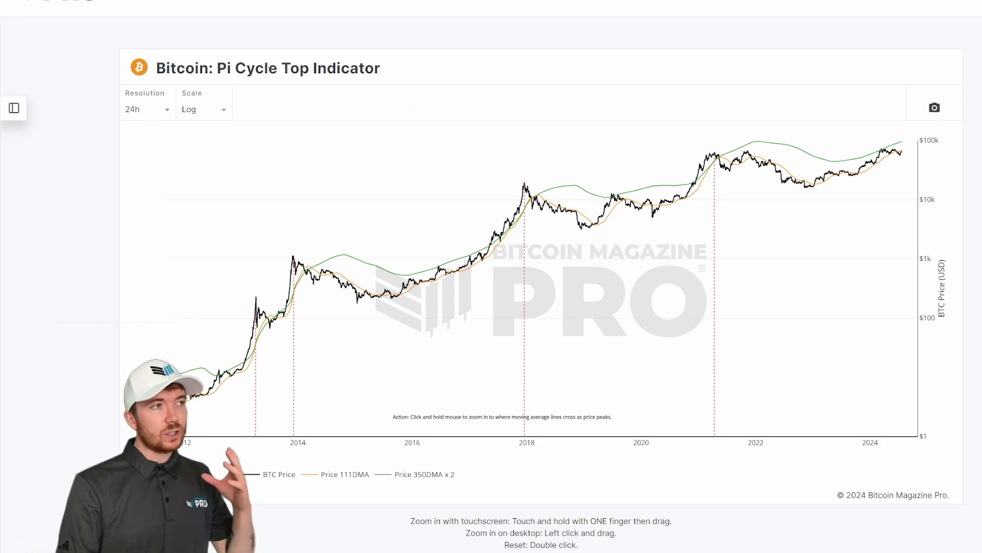
drag(232, 69, 338, 69)
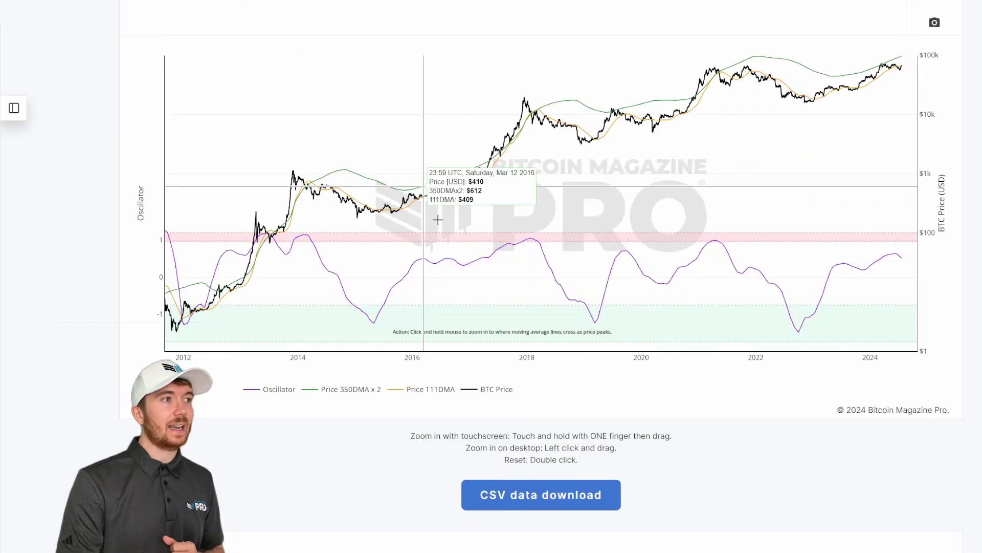
Step: Examine the oscillator and its top and bottom zones on the Pi Cycle Top & Bottom Indicator chart
scroll(435, 245, up, 3)
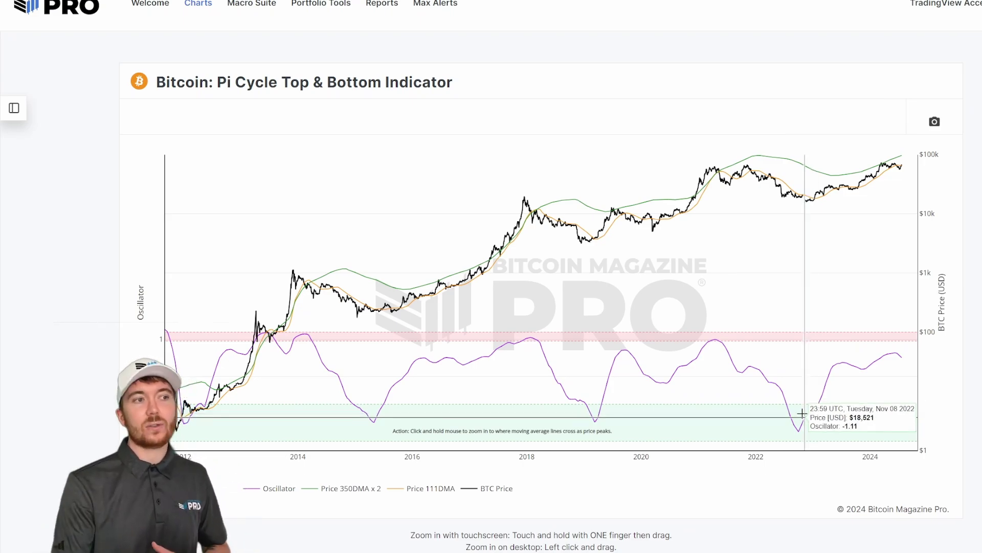
scroll(751, 369, up, 1)
scroll(752, 374, down, 1)
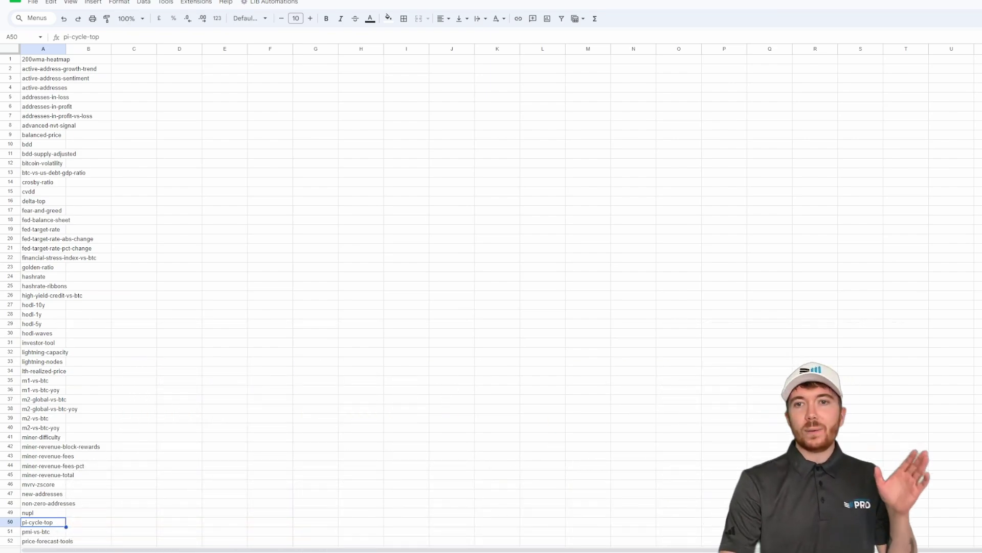
Step: Look through the spreadsheet's metric list and the daily Price, 111day_avg and 350day_avg columns
scroll(491, 297, down, 5)
scroll(491, 300, down, 1)
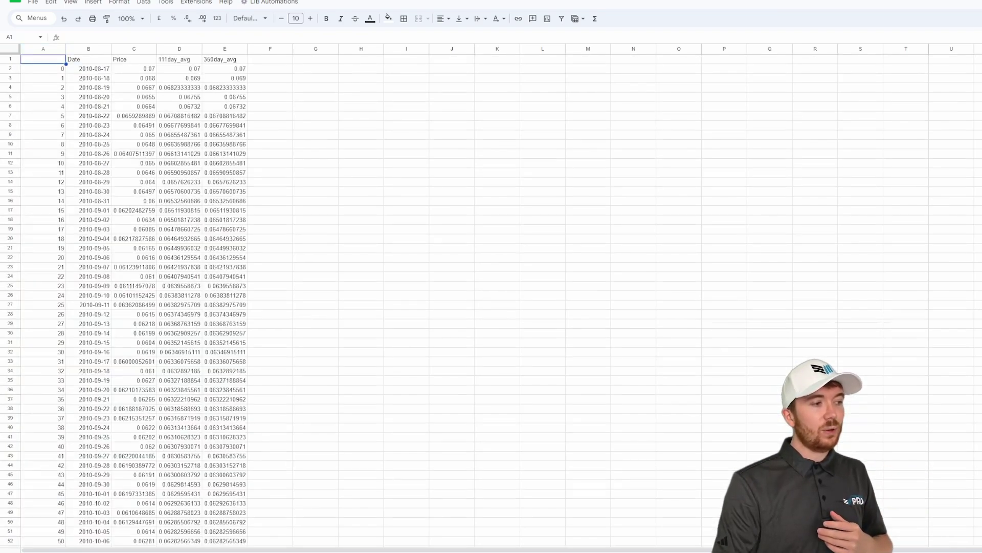
scroll(204, 302, down, 3)
click(225, 225)
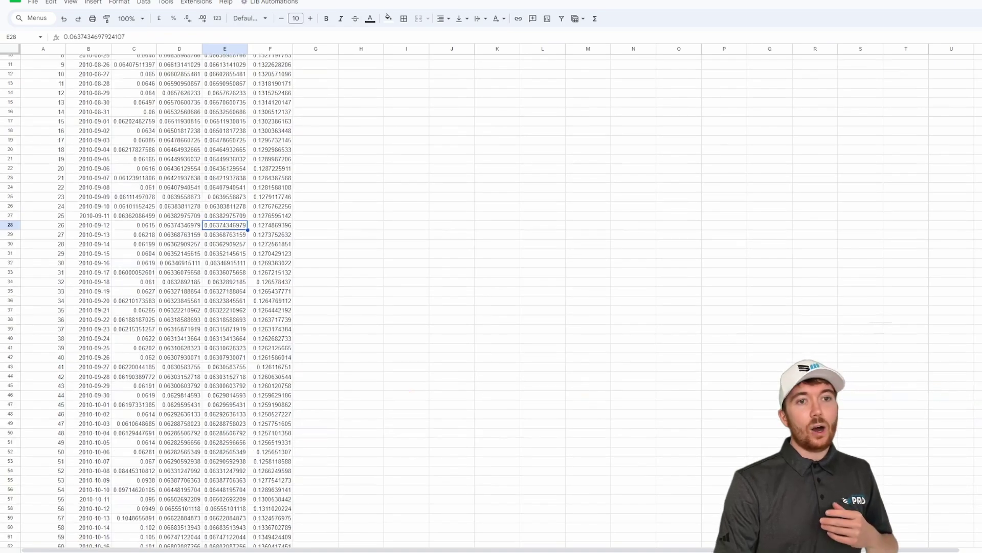
scroll(803, 240, up, 3)
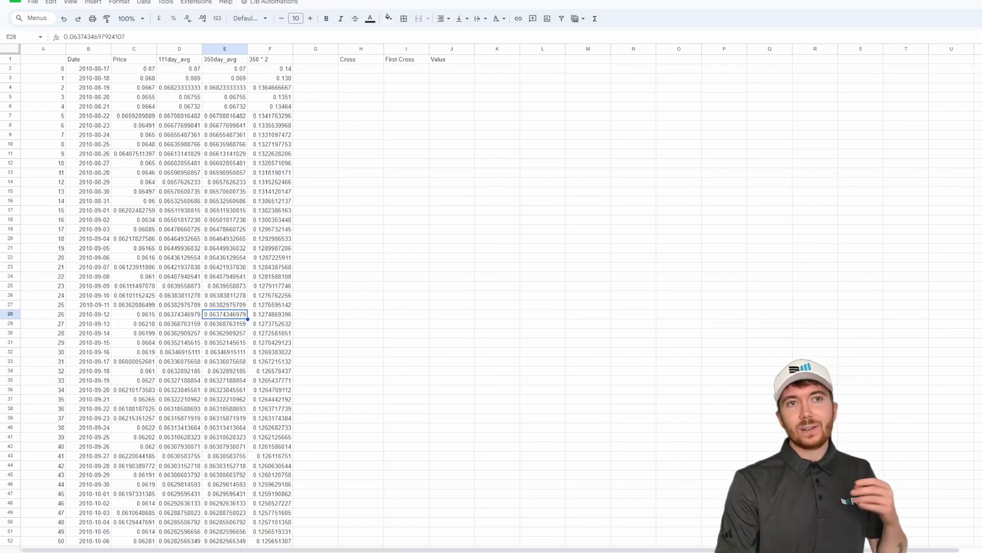
Step: Find the first moving-average cross in the data and inspect its date and the formula in its Value column
scroll(156, 301, down, 20)
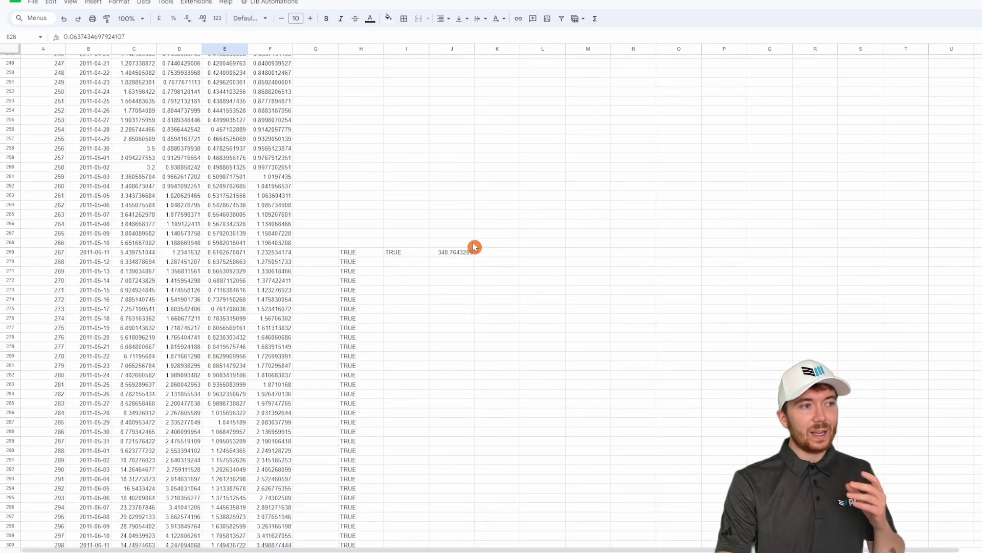
click(462, 256)
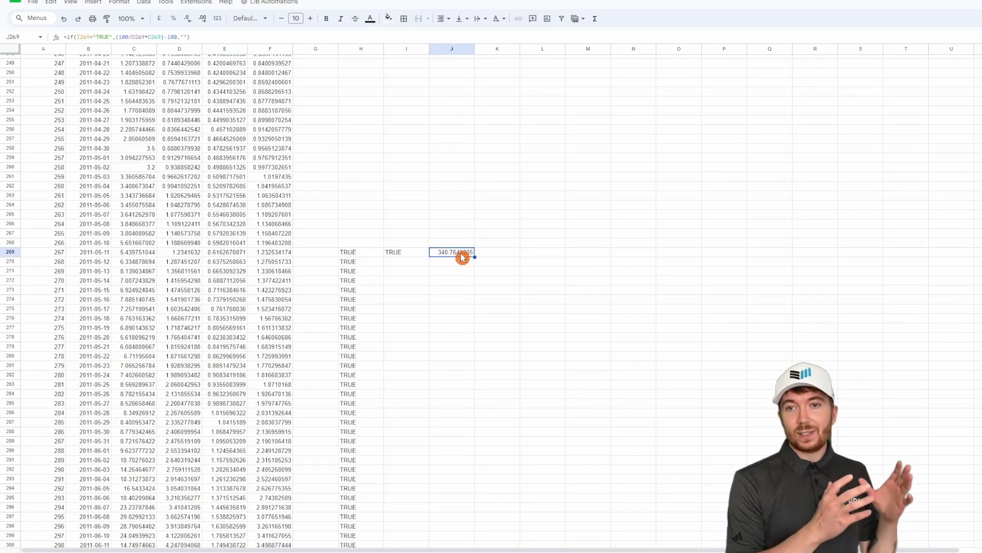
click(106, 254)
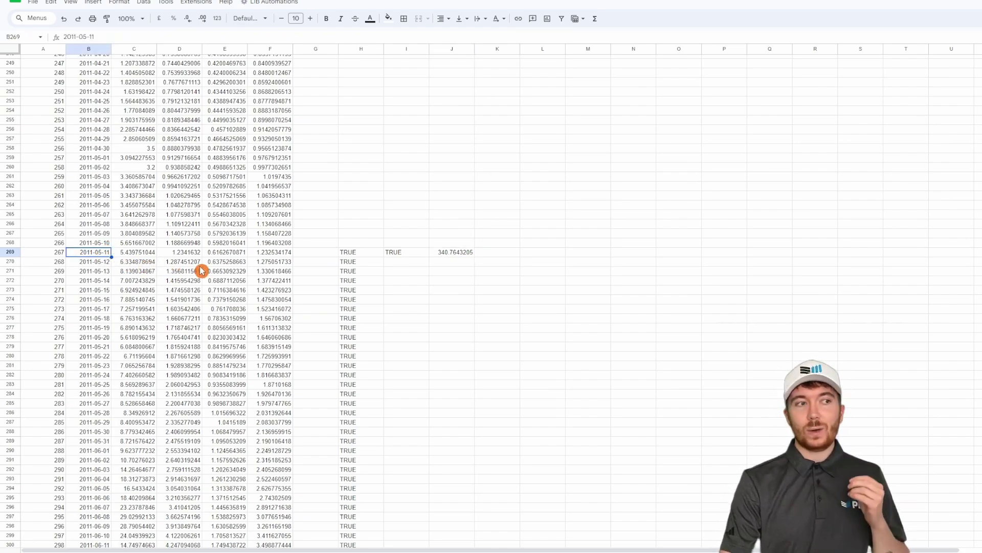
click(464, 255)
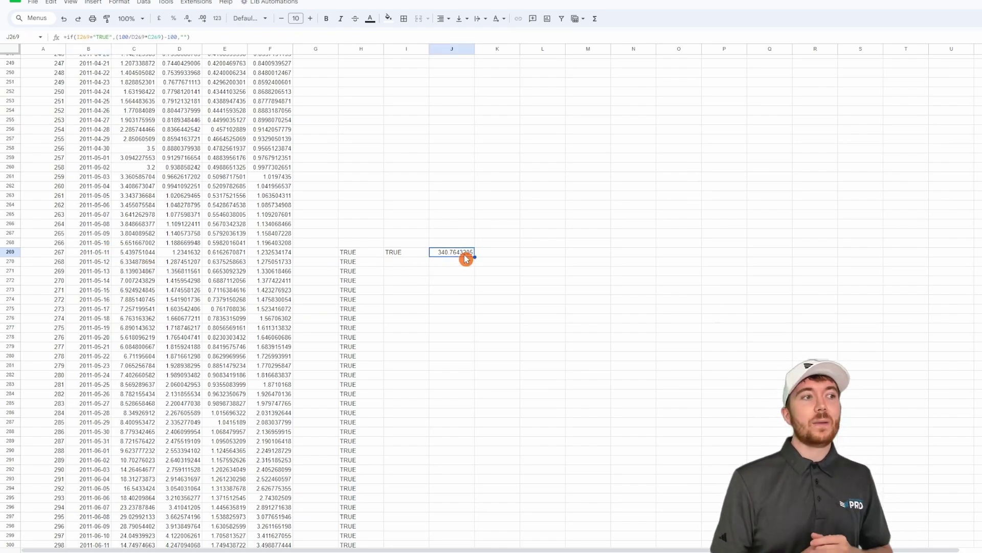
click(603, 264)
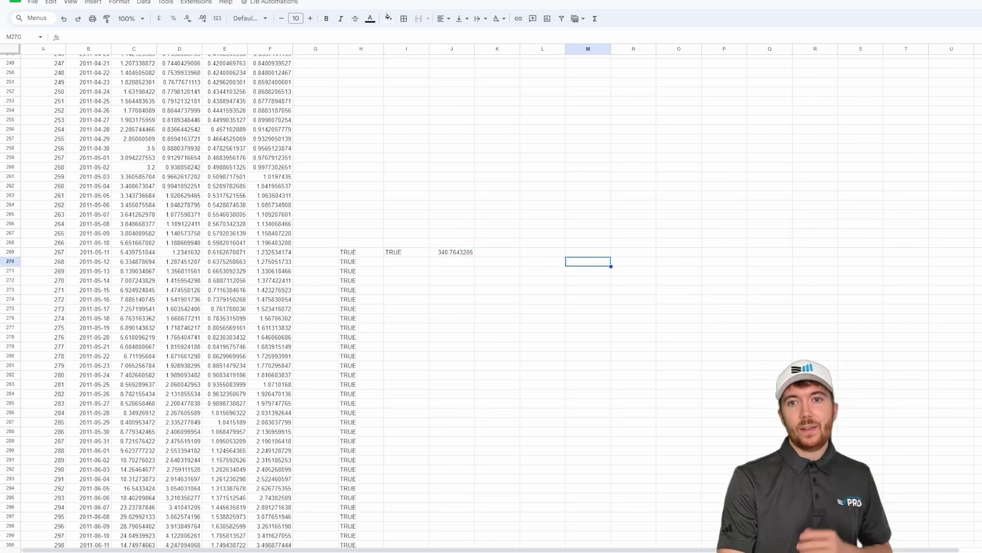
Step: Locate the Above MAs % and % Decrease summary table beside the July 2024 rows
scroll(491, 302, down, 20)
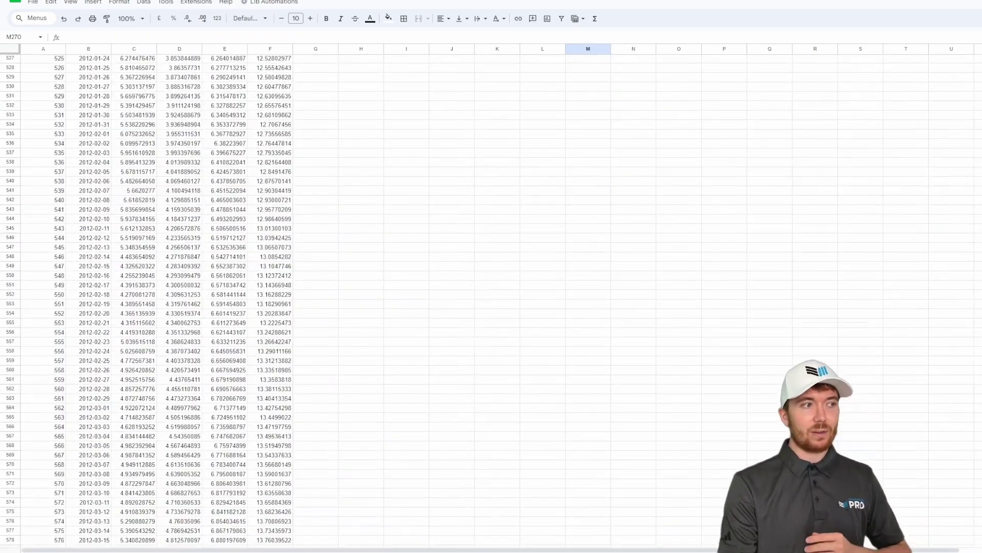
scroll(492, 302, down, 20)
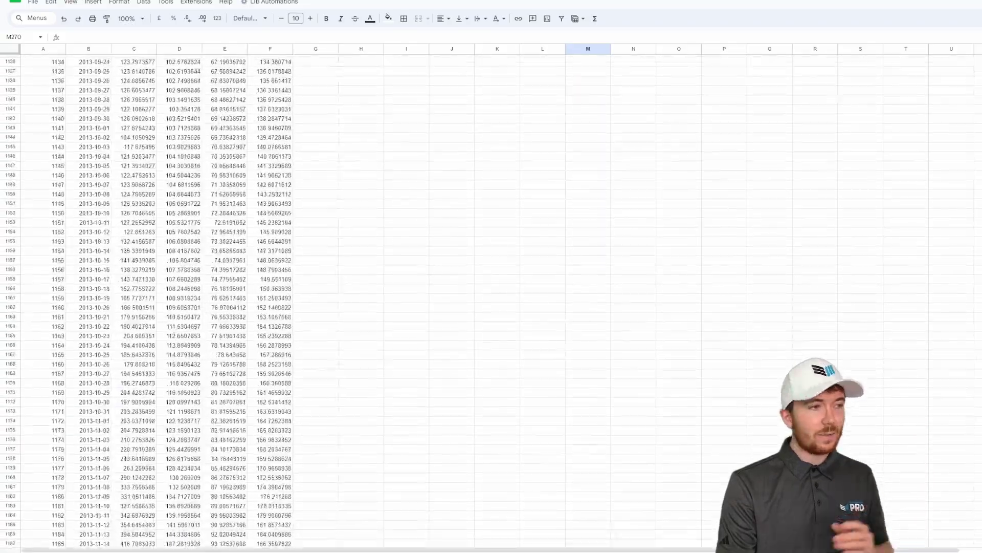
scroll(491, 302, down, 20)
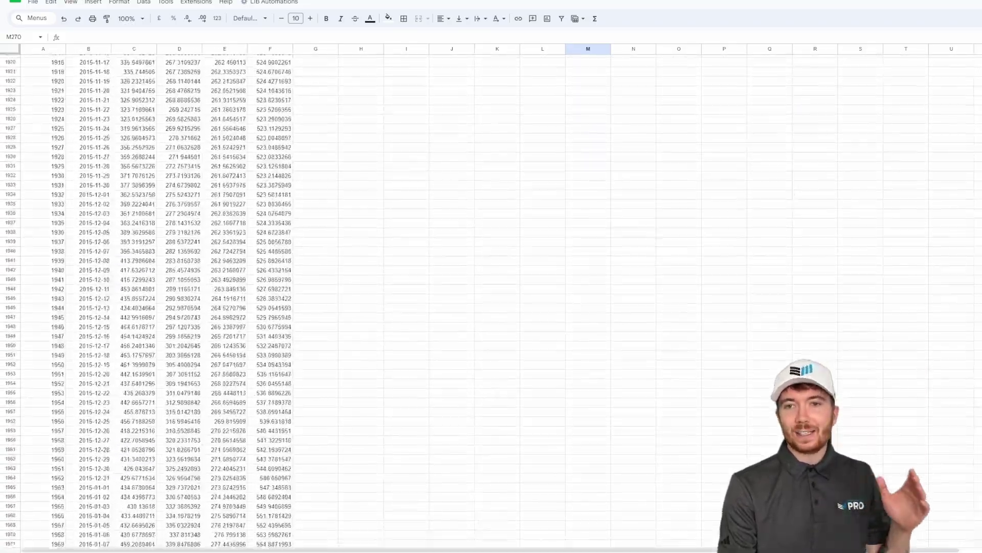
scroll(491, 302, down, 20)
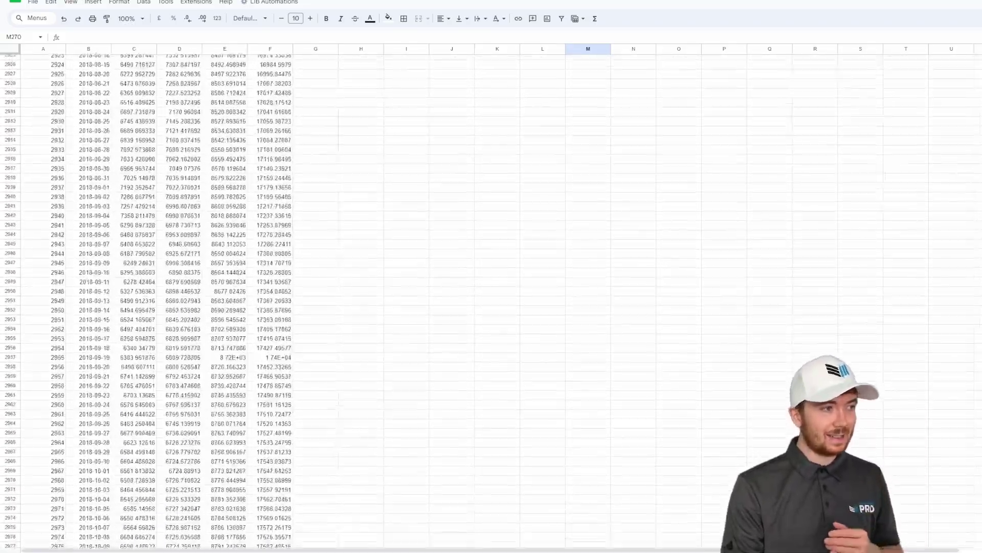
scroll(491, 302, down, 20)
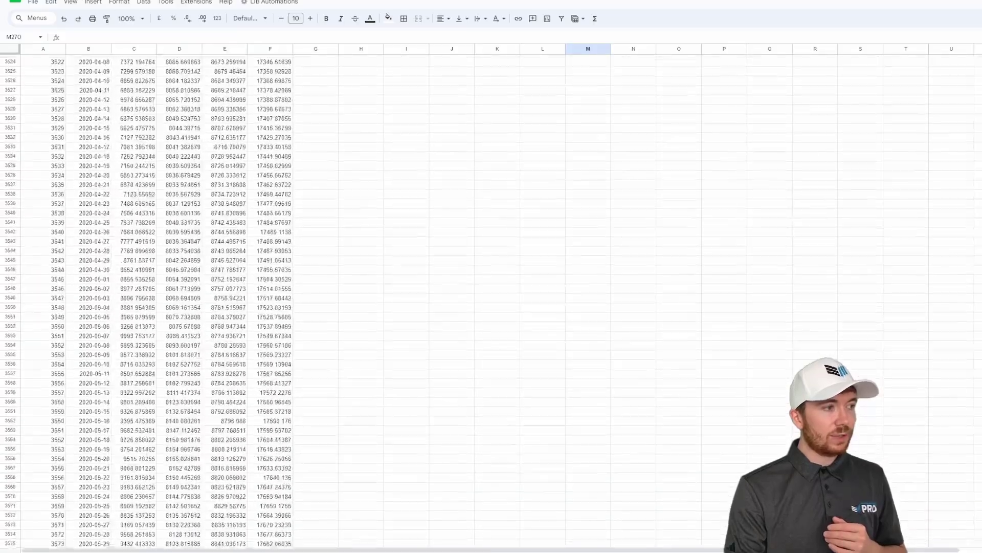
scroll(492, 302, down, 20)
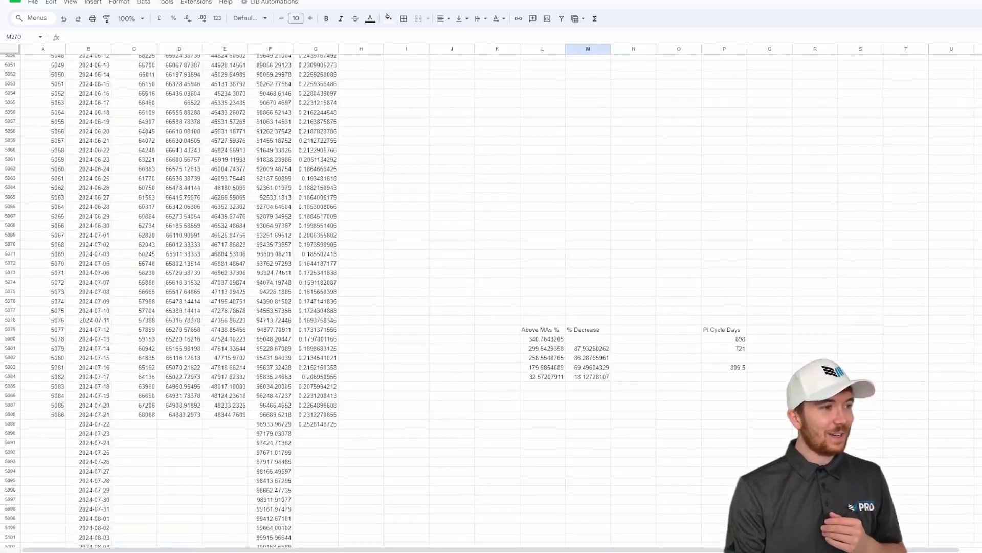
scroll(642, 445, up, 2)
Step: Go through the Above MAs % values in the summary table from the first entry to the last
click(568, 417)
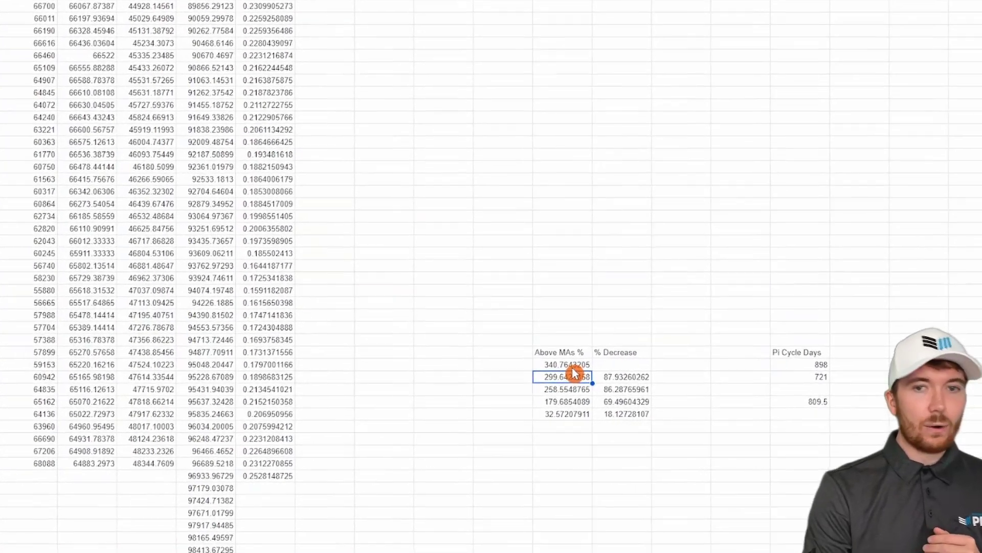
click(560, 372)
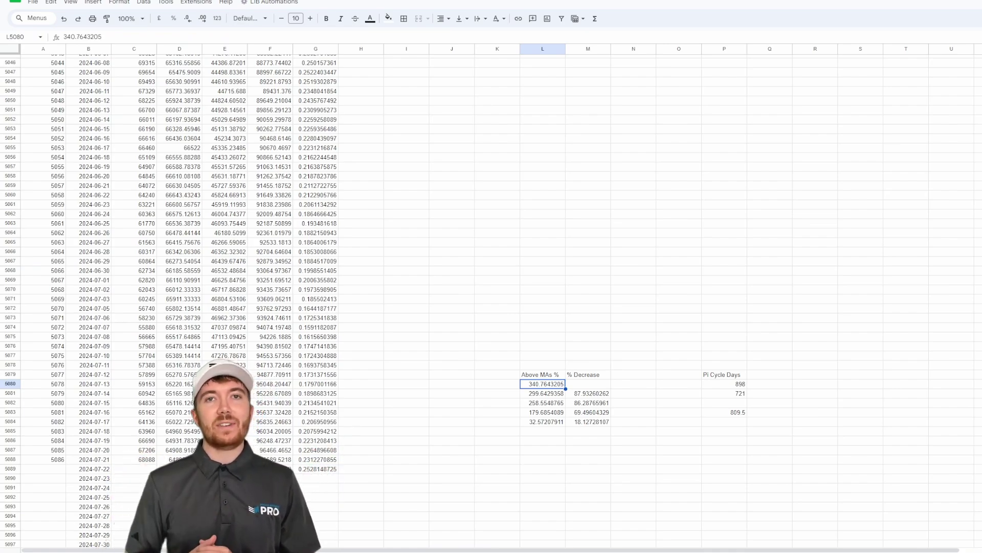
click(545, 394)
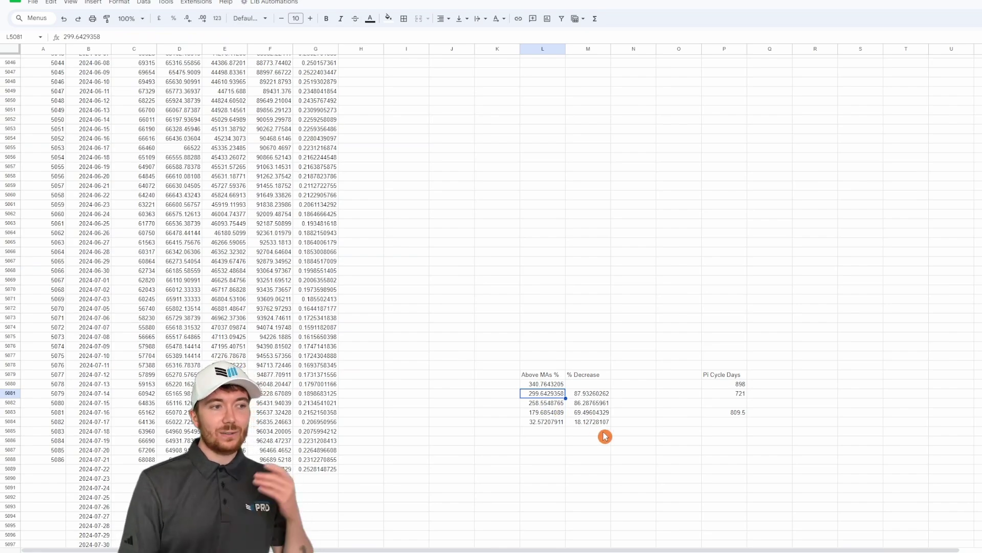
key(Down)
key(Down)
key(Down)
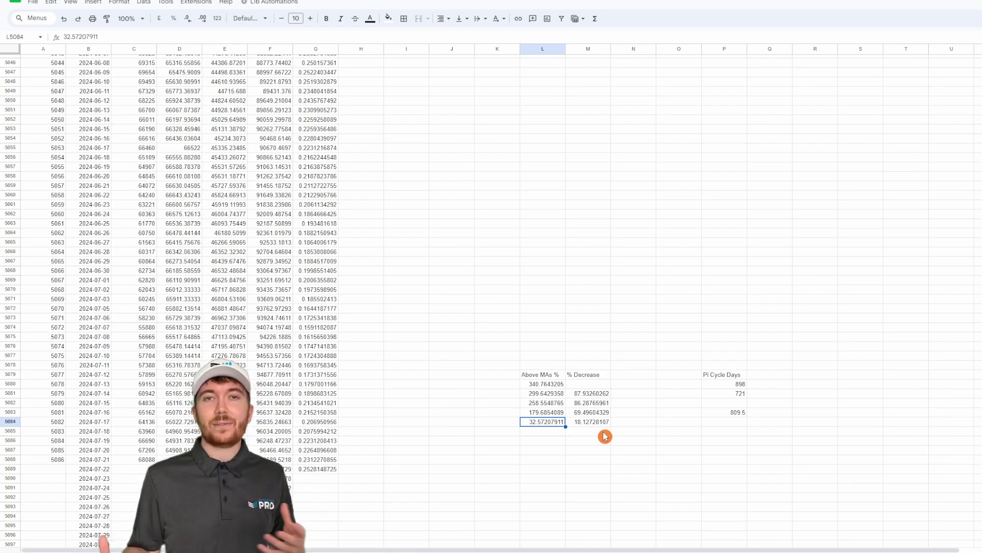
Step: Compare the Above MAs % values with the % Decrease values in the summary table, down to the last % Decrease entry
click(598, 394)
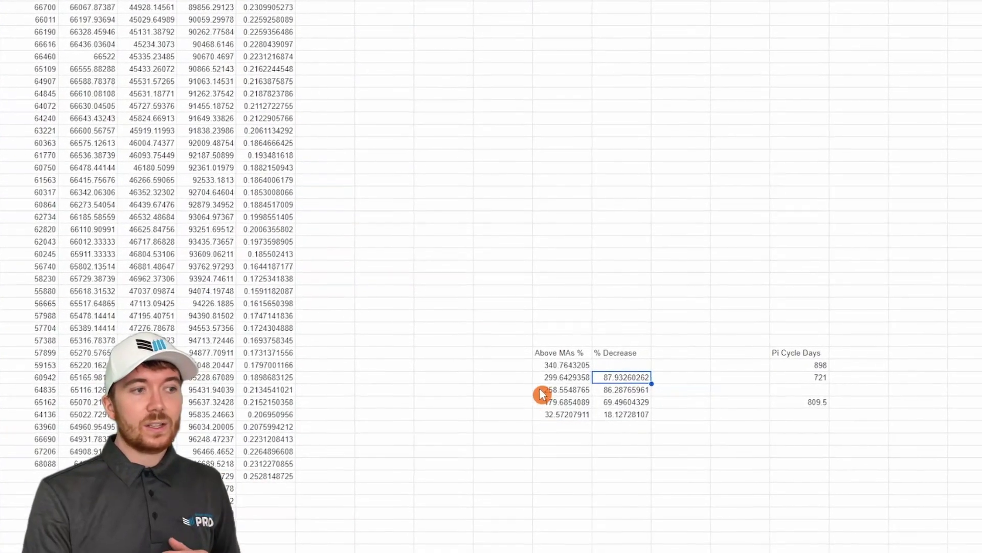
click(555, 383)
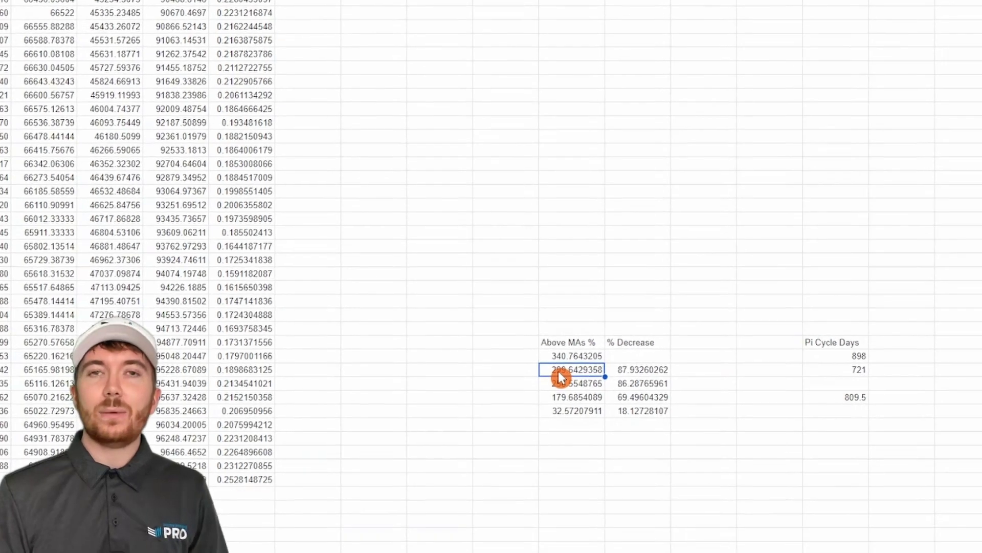
click(650, 366)
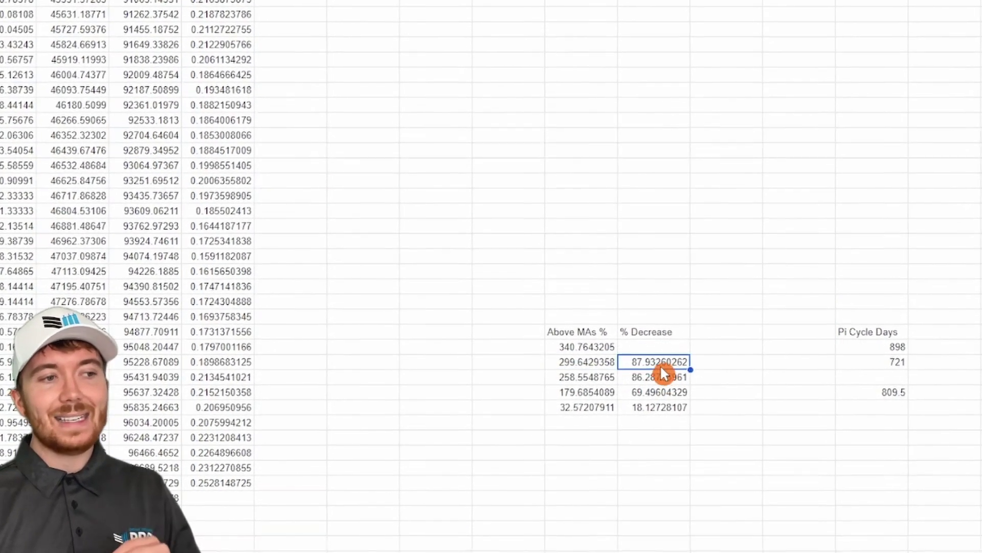
click(584, 351)
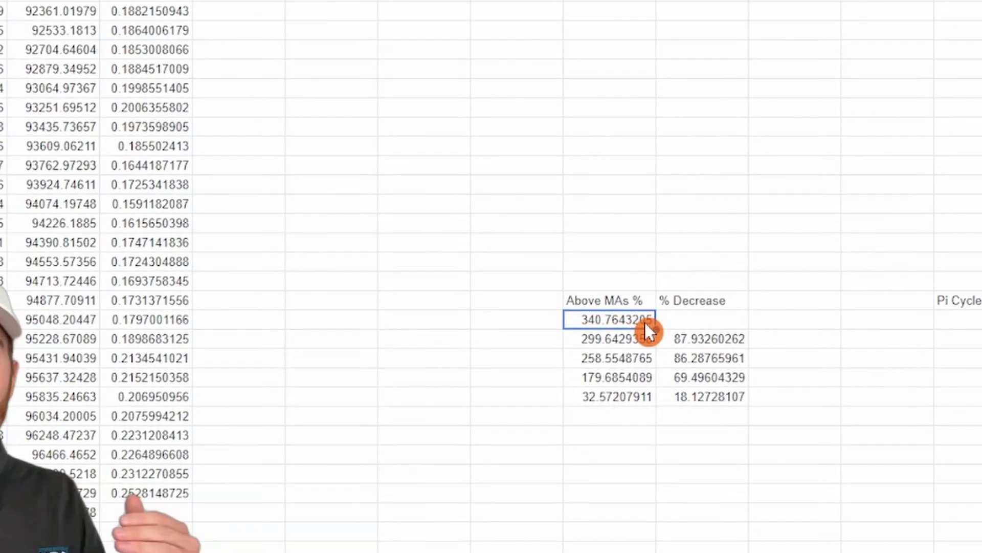
click(617, 341)
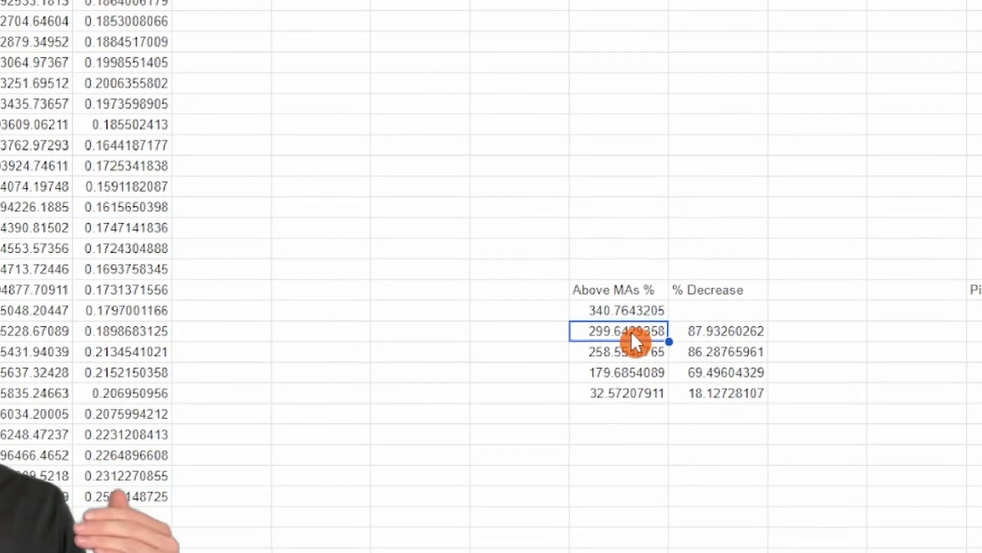
click(716, 335)
click(744, 350)
click(740, 370)
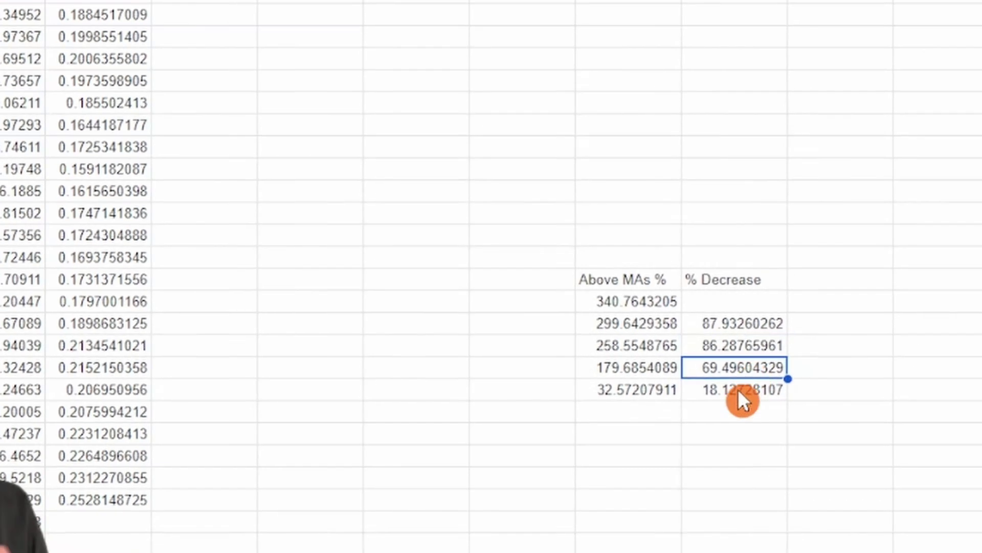
click(739, 391)
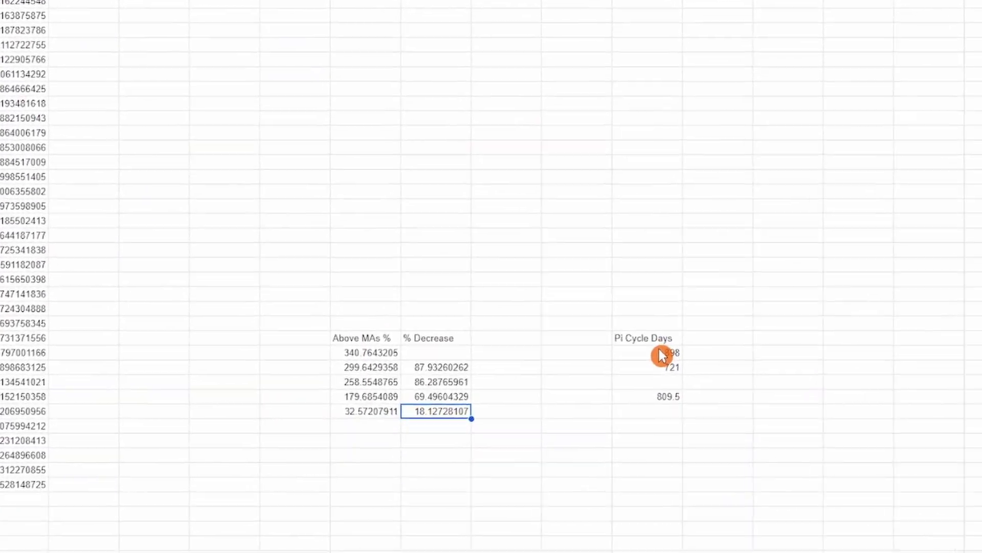
Step: Go through the Pi Cycle Days values and inspect the average formula below them, consulting the Pi Cycle Top & Bottom chart
click(659, 352)
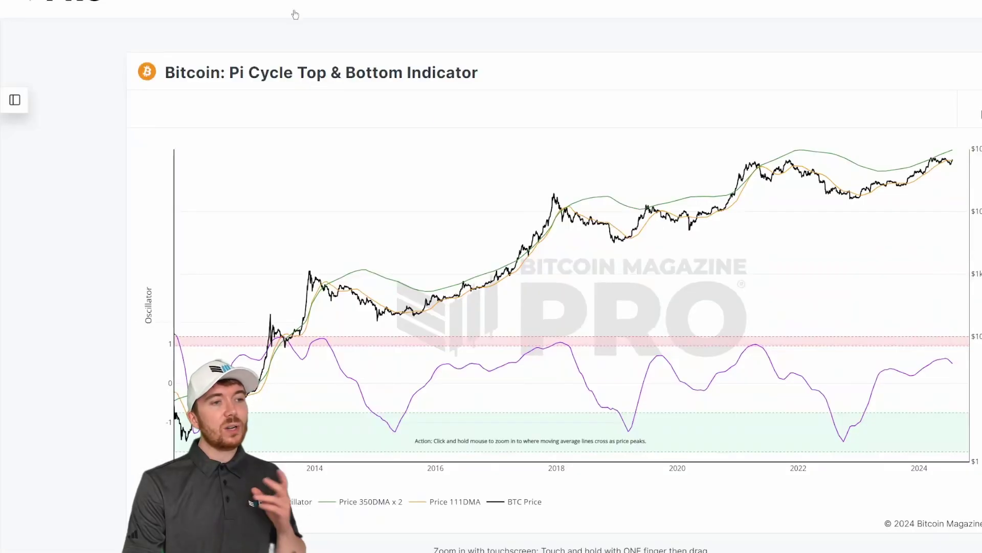
mouse_move(640, 413)
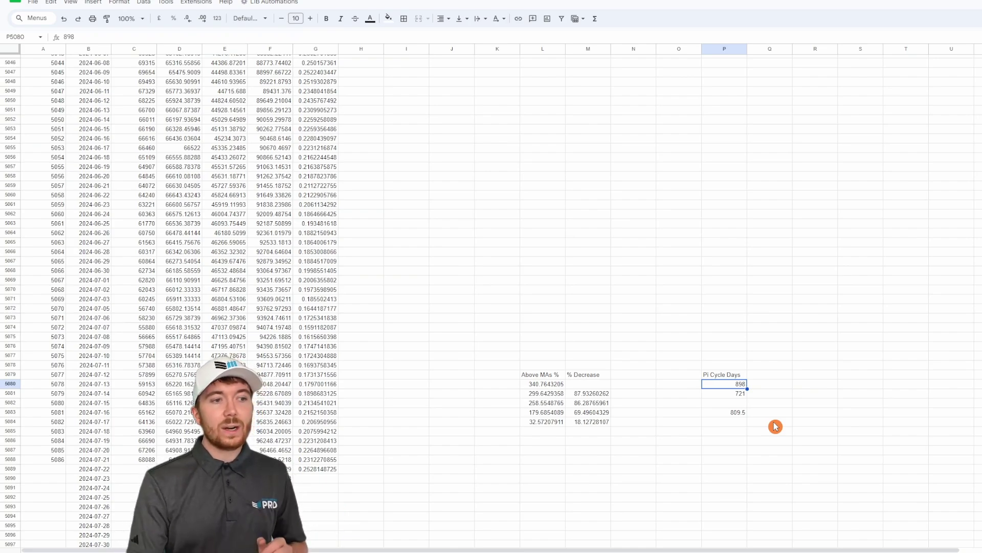
key(Down)
key(Down)
key(Down)
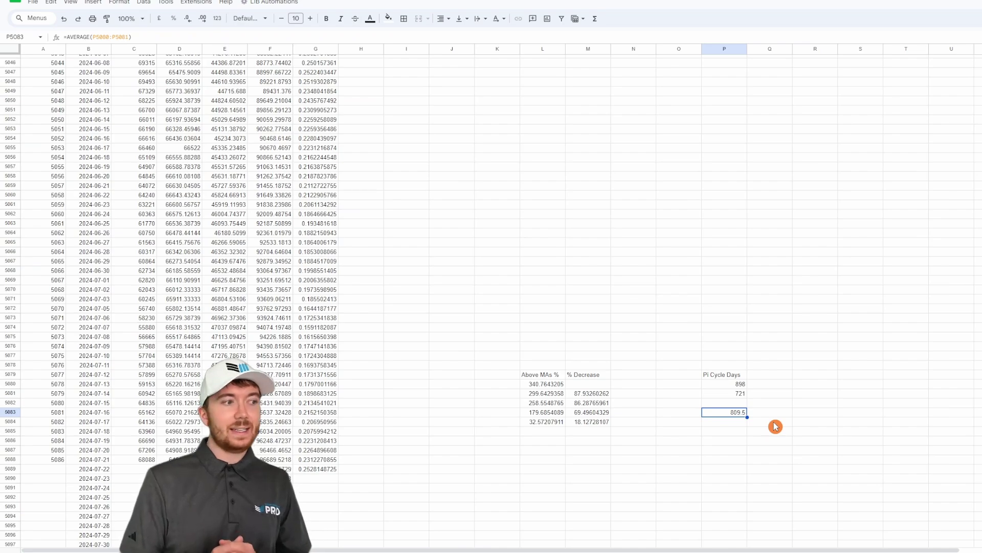
Step: From the 2024-07-21 row, go back to where column G's daily percentage changes begin and select G4907 to G4927
click(107, 462)
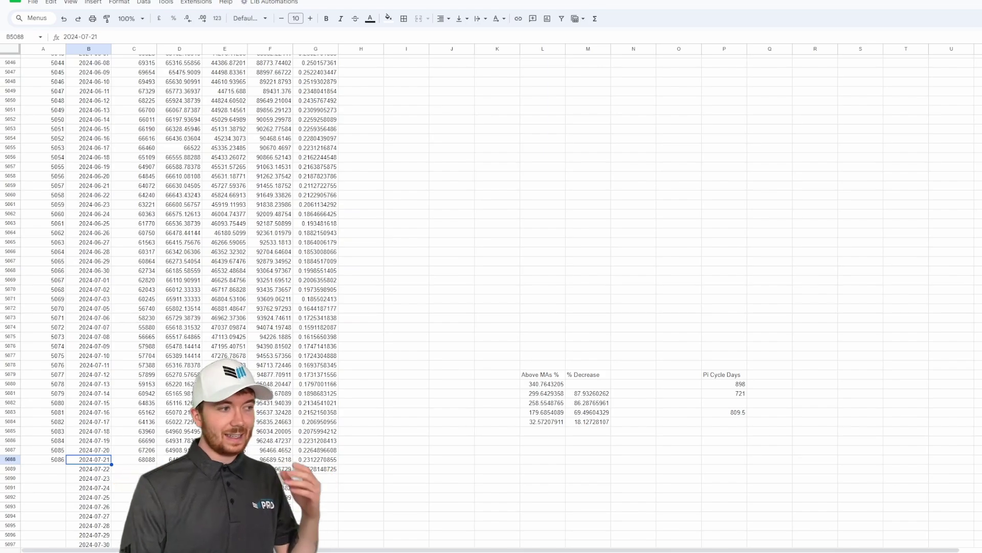
scroll(360, 430, up, 5)
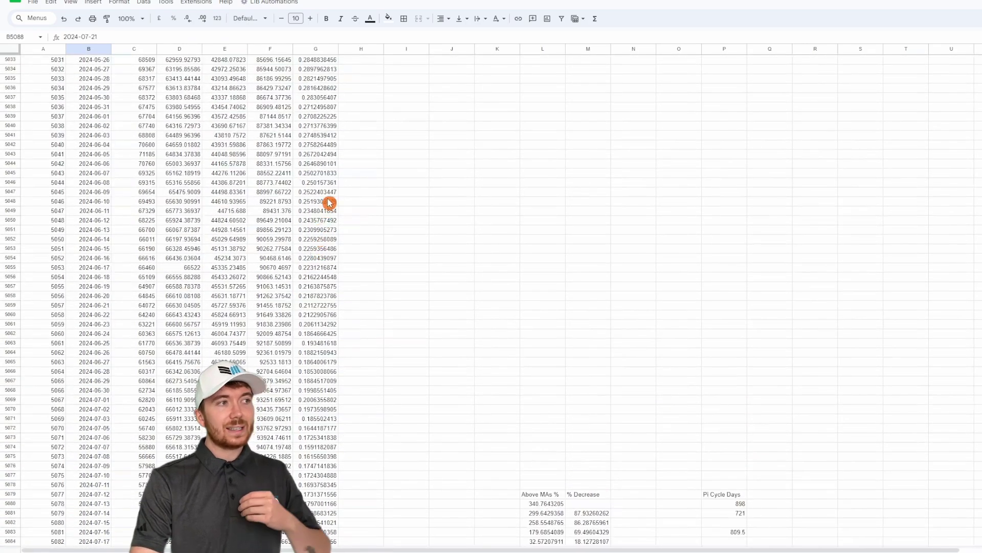
scroll(329, 202, up, 3)
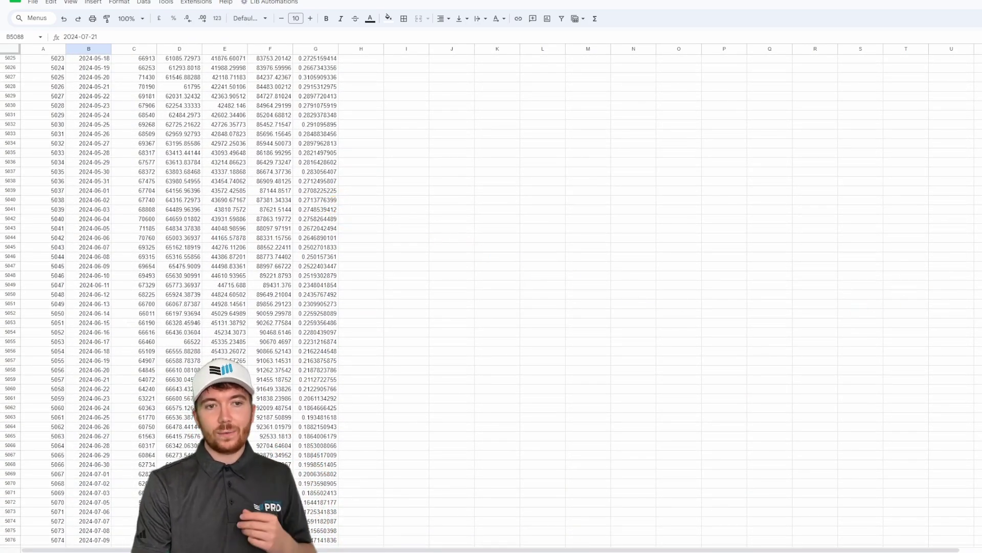
scroll(423, 316, up, 20)
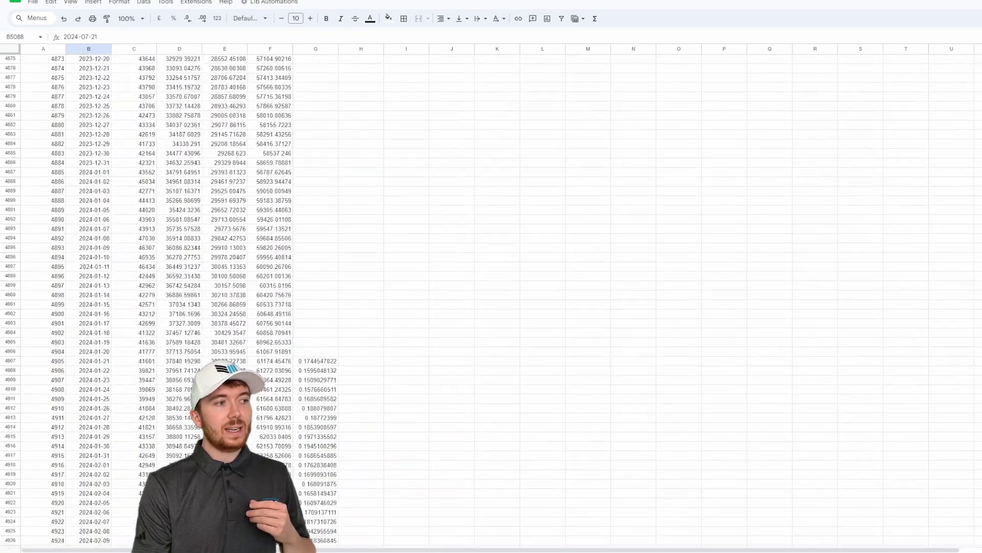
drag(316, 263, 317, 452)
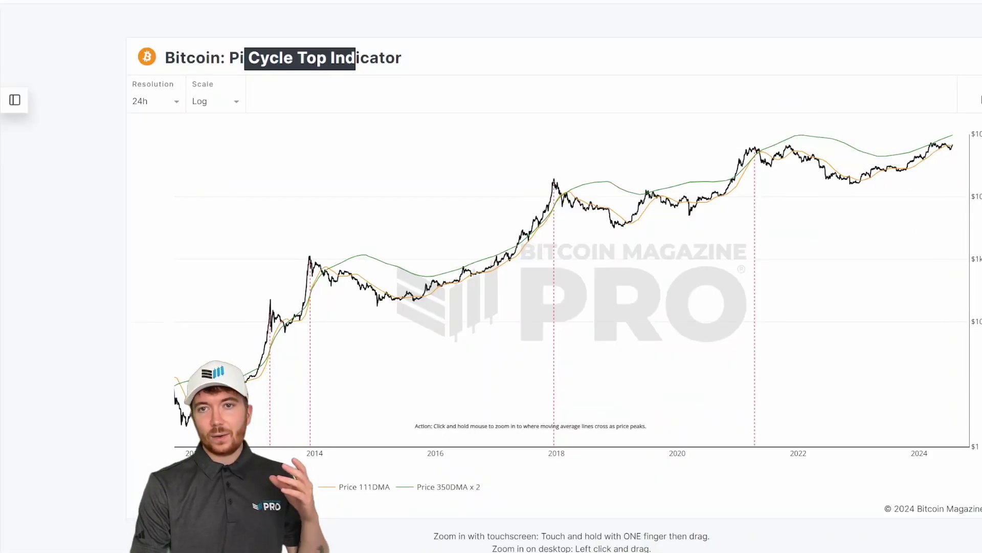
Step: On the Pi Cycle Top Indicator chart, open the annotation tools and draw a red arrow extending the 350DMA x 2 line upward from about 2024
scroll(552, 307, up, 1)
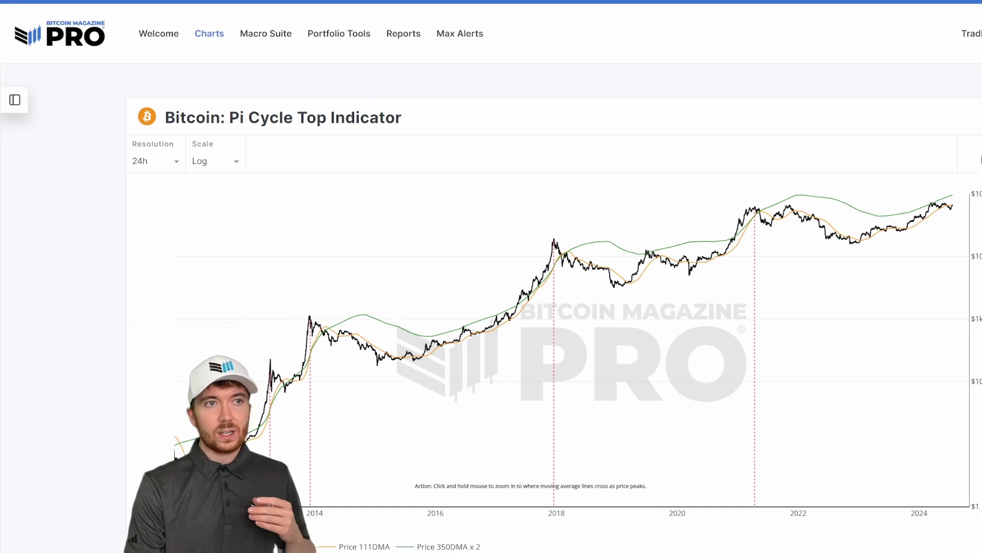
key(ctrl+shift+a)
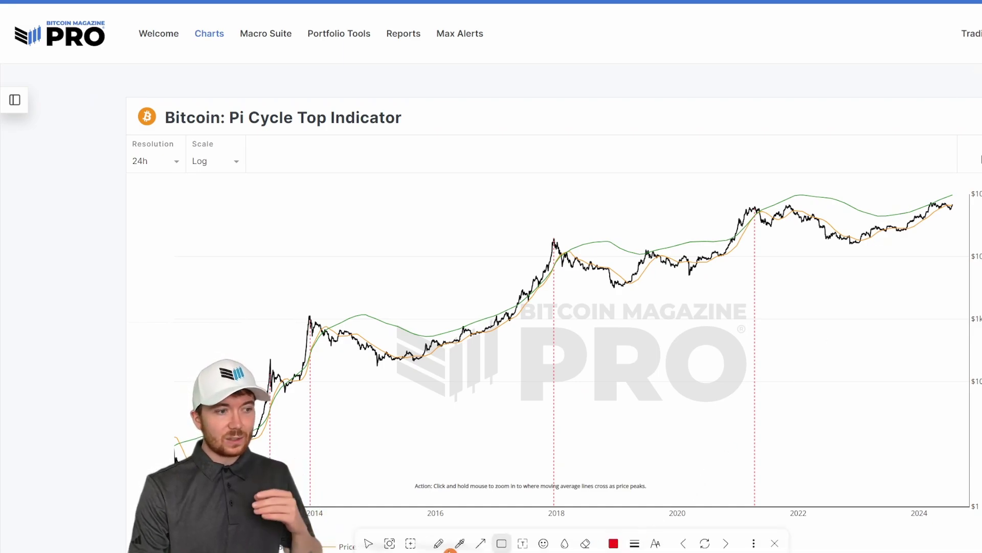
click(481, 543)
drag(912, 212, 961, 193)
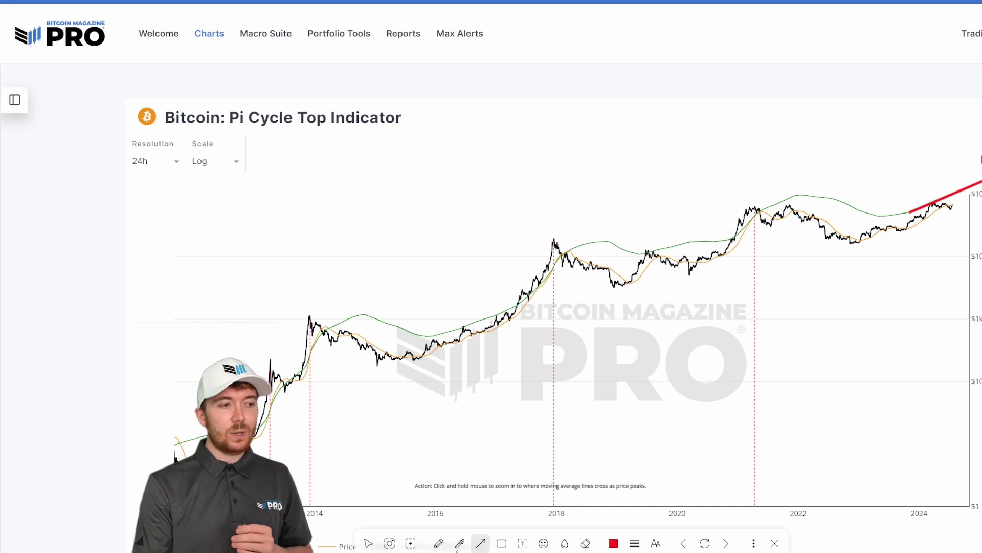
Step: Trace the 350DMA x 2 line freehand in red on the chart, approaching the 2017 peak and the 2021 peak
click(438, 543)
mouse_move(449, 330)
mouse_down()
mouse_move(528, 299)
mouse_move(548, 254)
mouse_up()
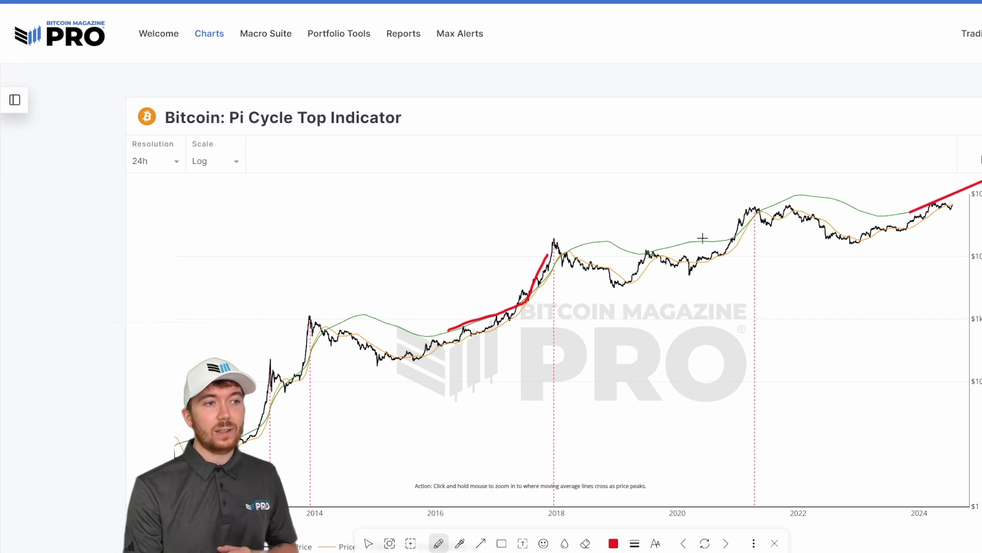
mouse_move(670, 244)
mouse_down()
mouse_move(731, 239)
mouse_move(758, 215)
mouse_up()
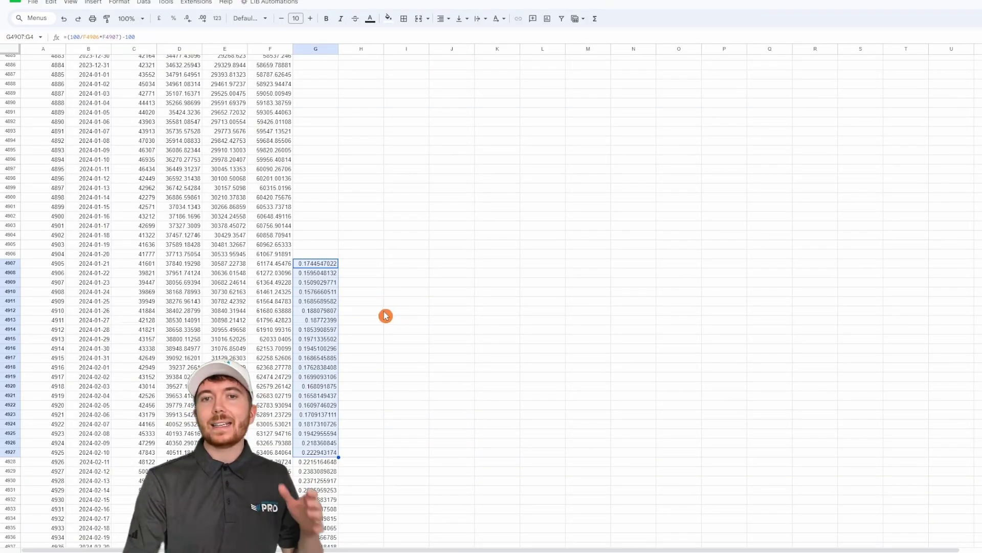
Step: Back in the spreadsheet, inspect the formulas behind the 2024-07-21 and 2024-07-22 values in column F and the average in G5089
scroll(353, 307, down, 2)
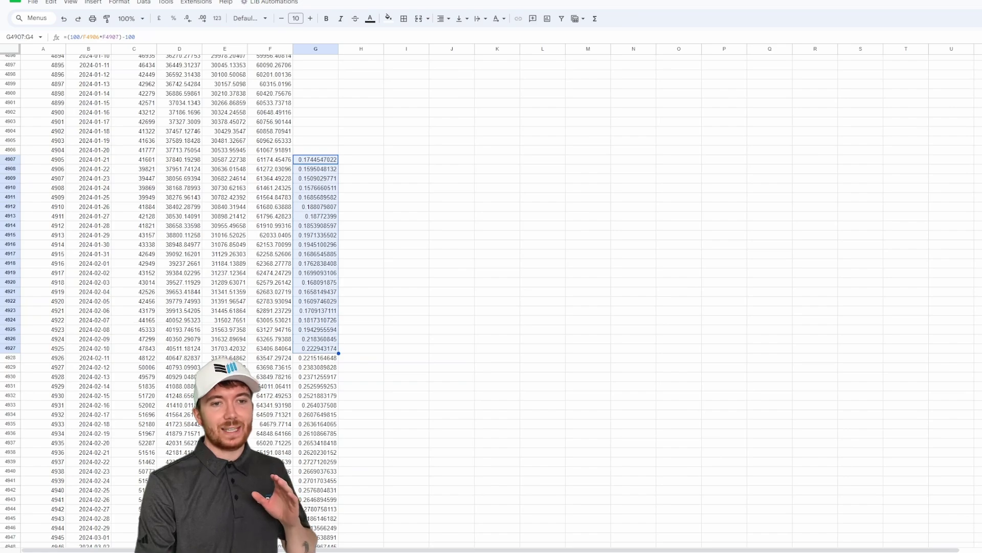
scroll(353, 307, down, 20)
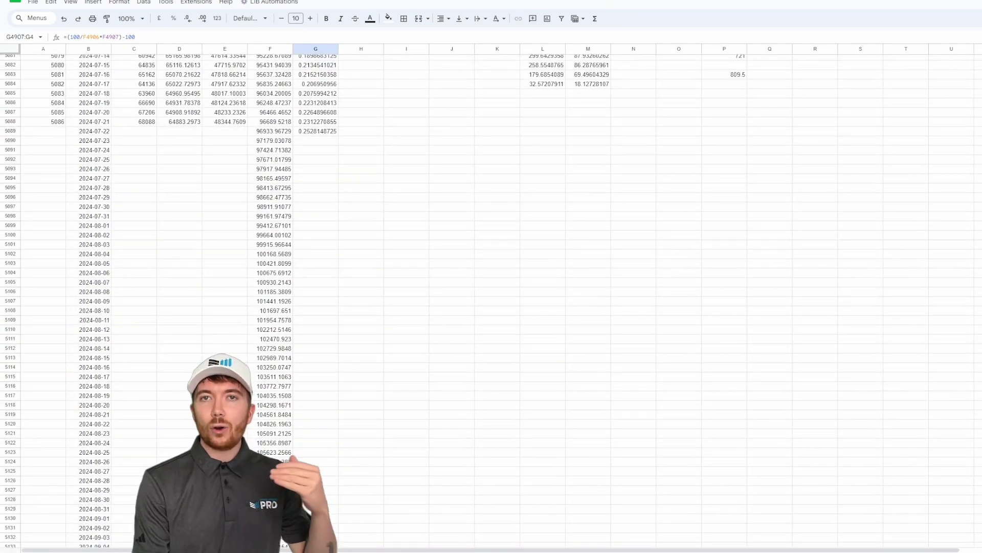
click(316, 123)
click(279, 123)
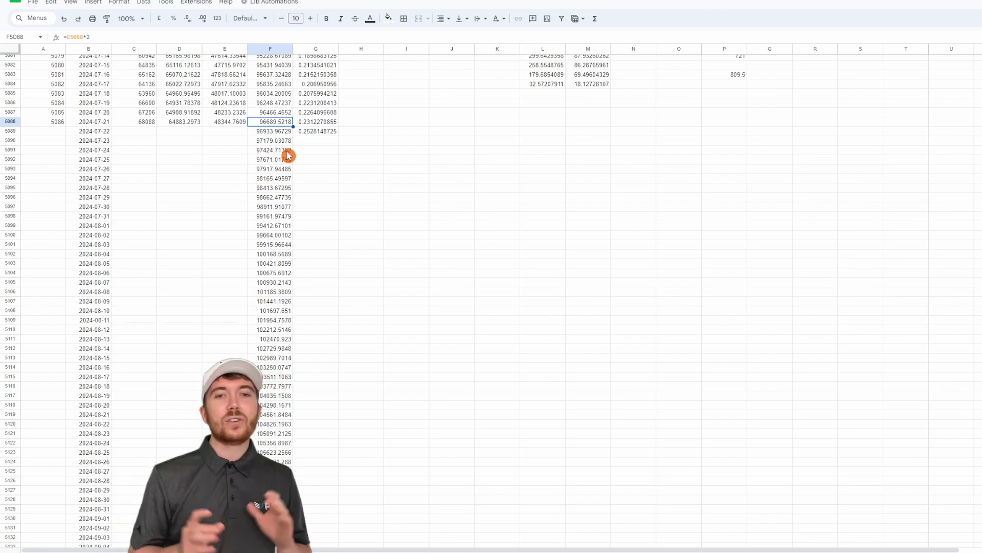
key(Down)
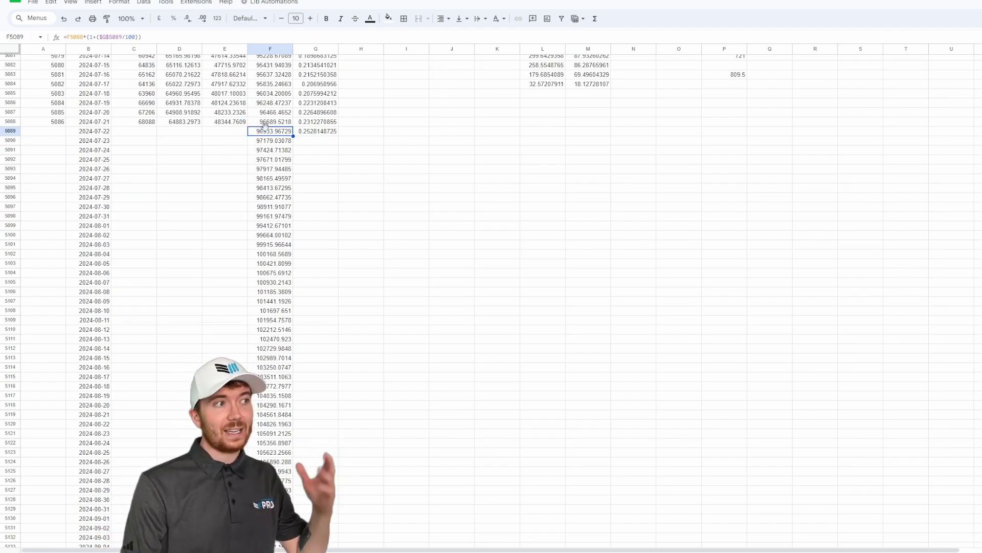
click(304, 134)
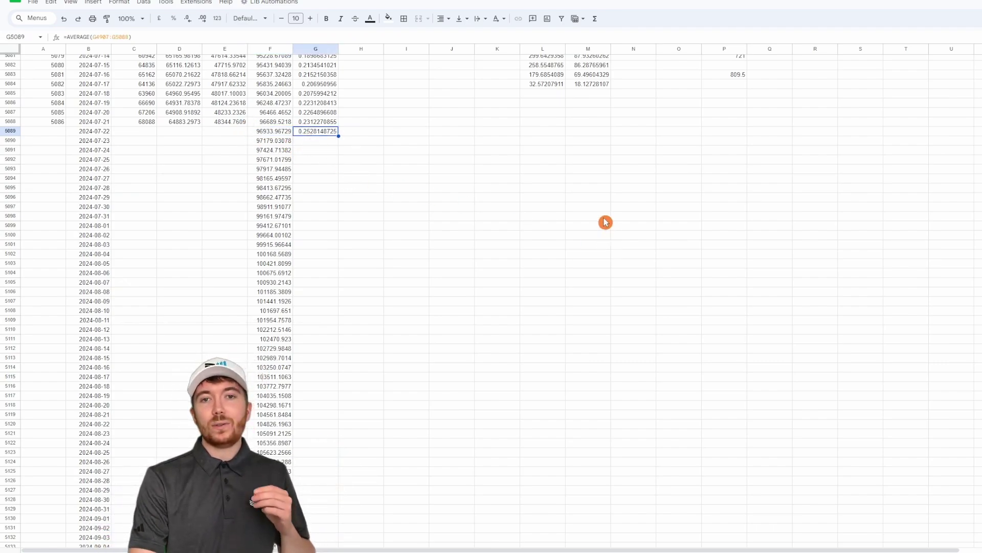
Step: Follow the projected daily values past November 2024 and check the timeanddate result for 3 February 2023 plus 809 days
scroll(875, 356, down, 20)
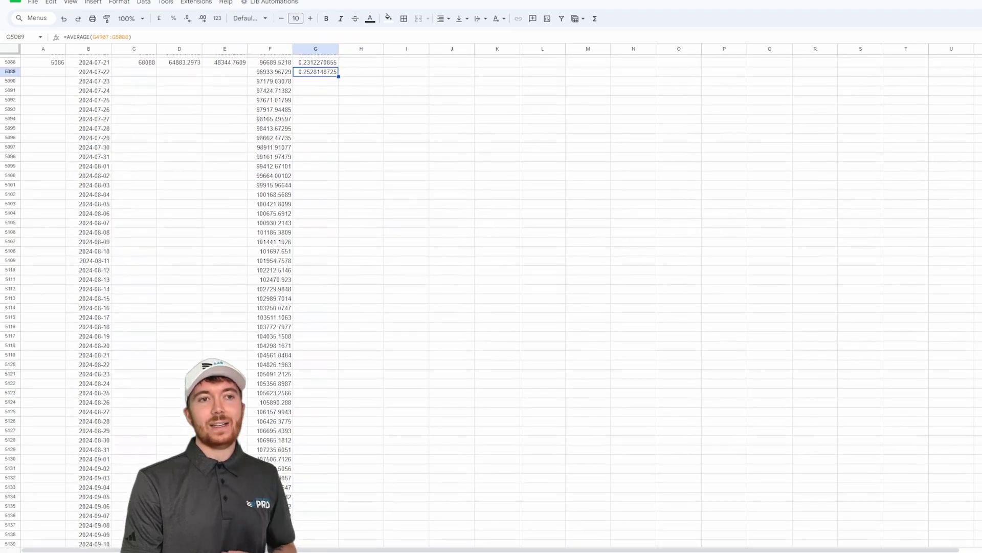
scroll(875, 357, down, 17)
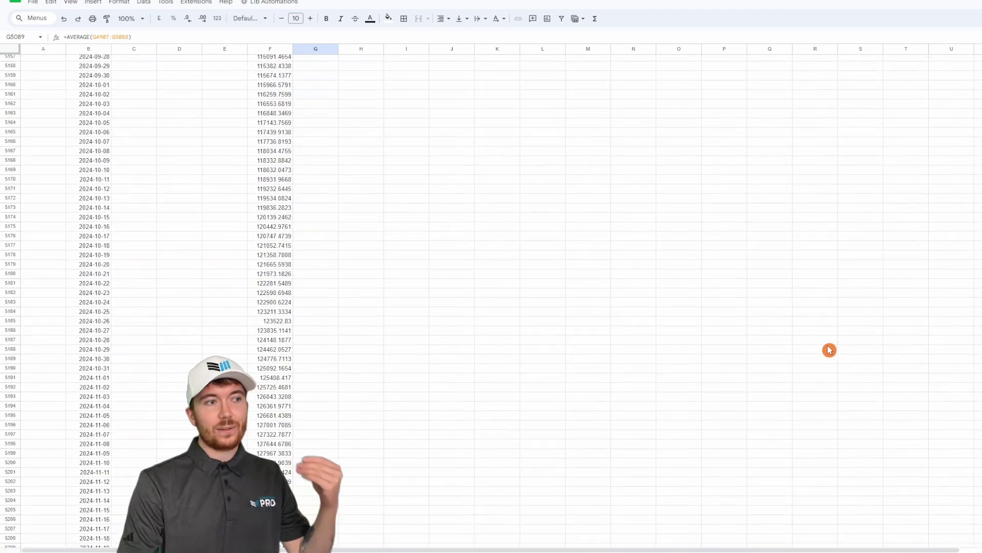
scroll(818, 351, down, 15)
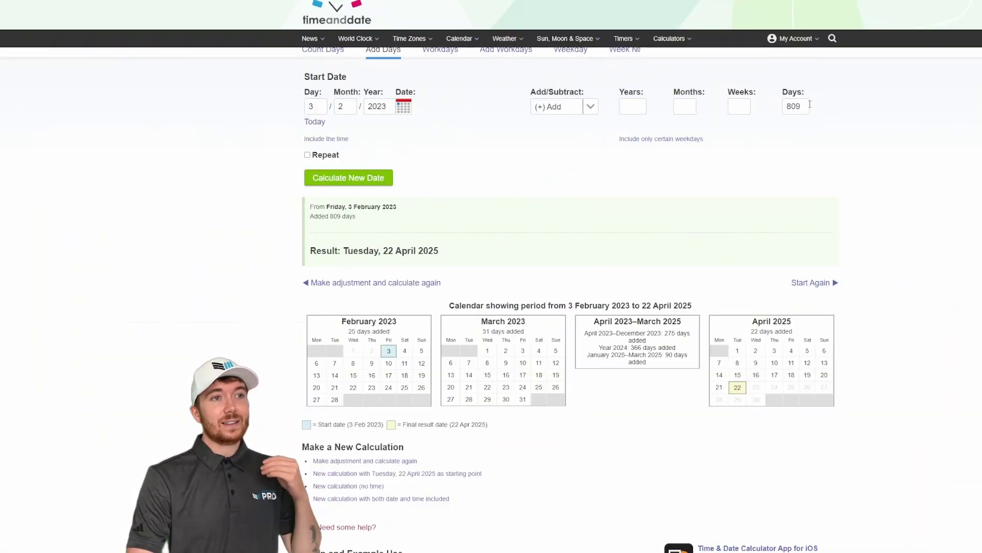
drag(512, 254, 317, 251)
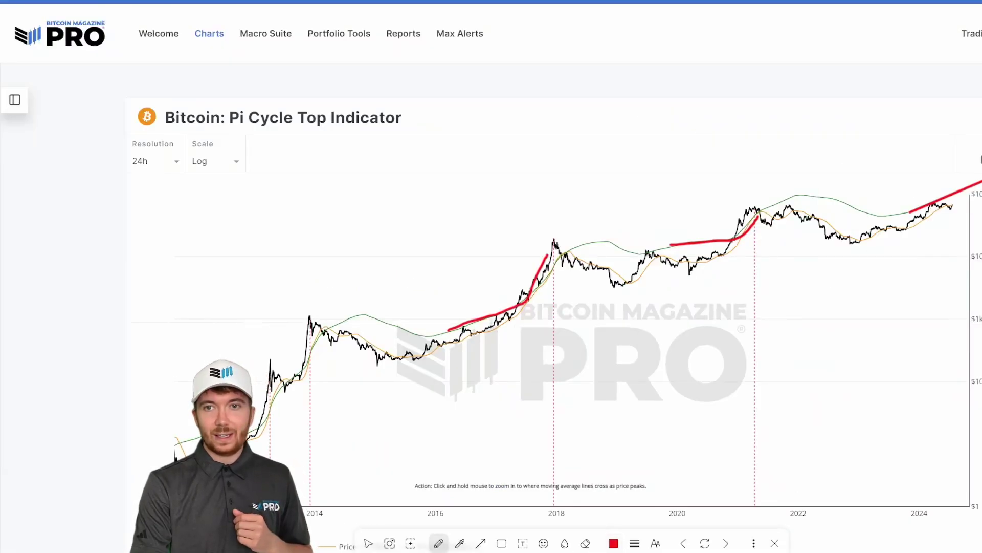
Step: Draw an arrow on the Pi Cycle Top Indicator chart rising from the 111DMA line near 2024 toward the extended 350DMA x 2 line
click(481, 543)
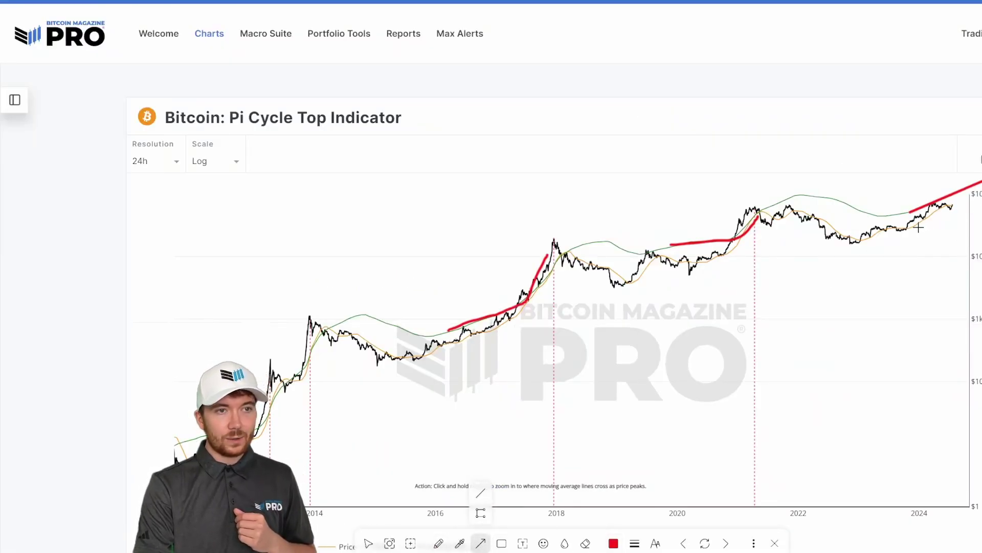
drag(919, 228, 978, 175)
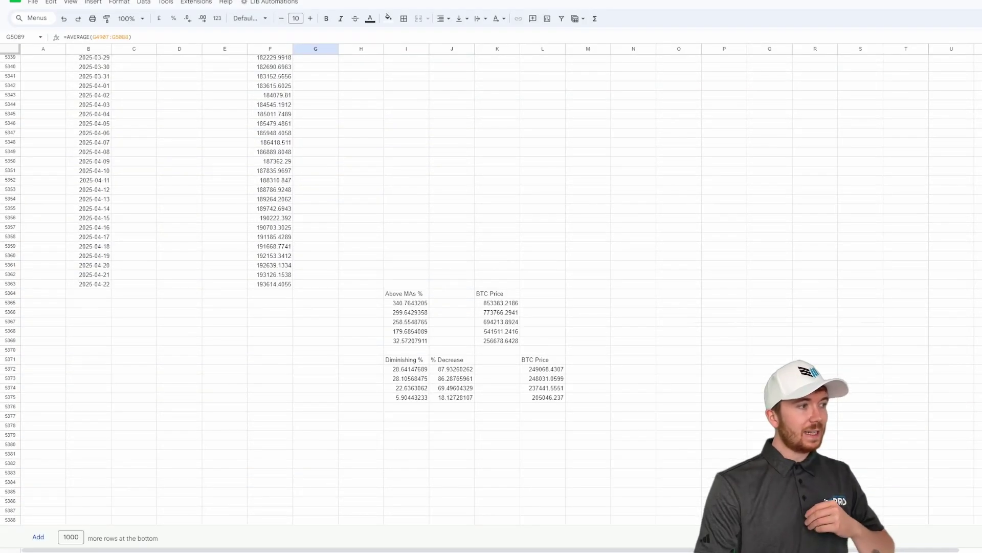
Step: Review the 2025-04-22 projection row, the first Above MAs % value, and the BTC Price projections from K5365 downward
drag(88, 284, 290, 287)
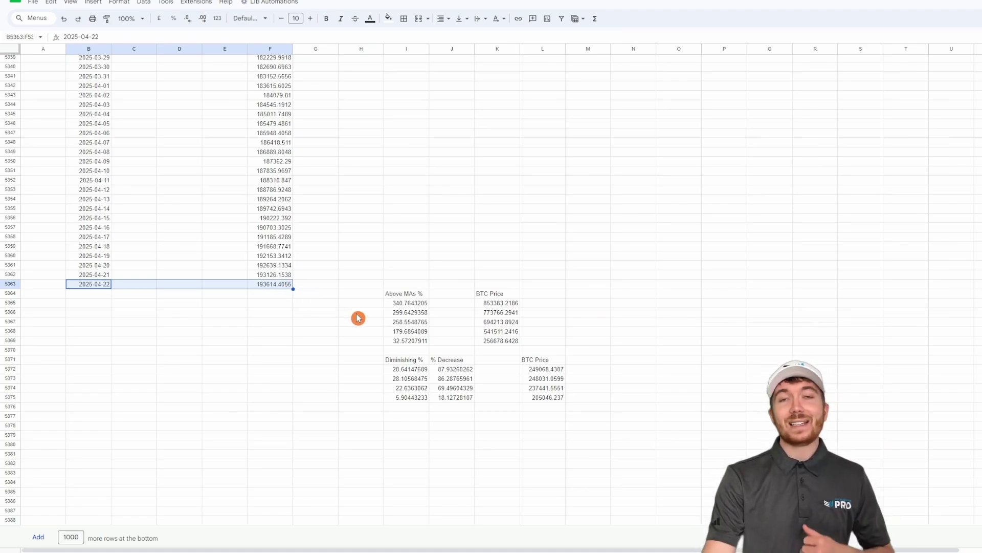
click(408, 305)
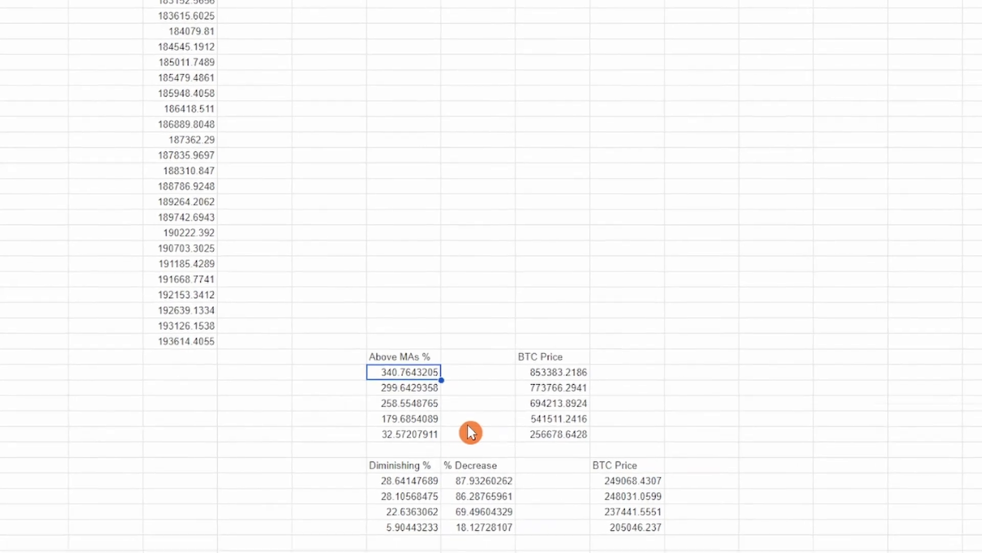
click(563, 382)
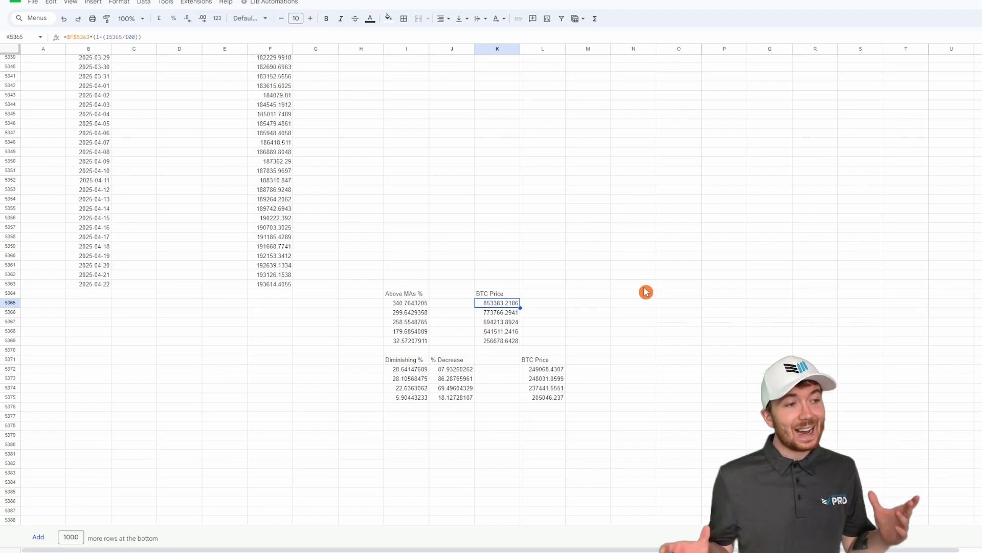
key(Down)
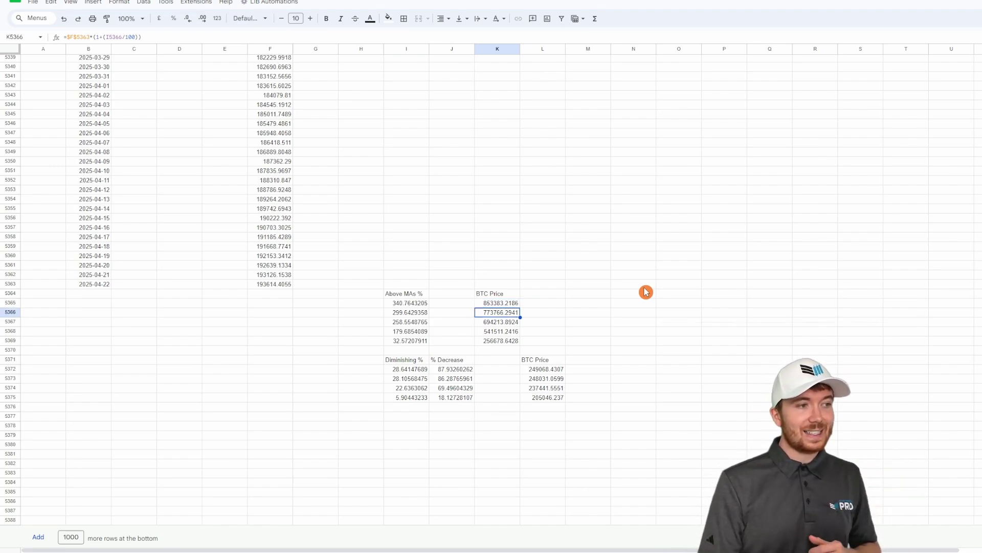
key(Down)
key(Down)
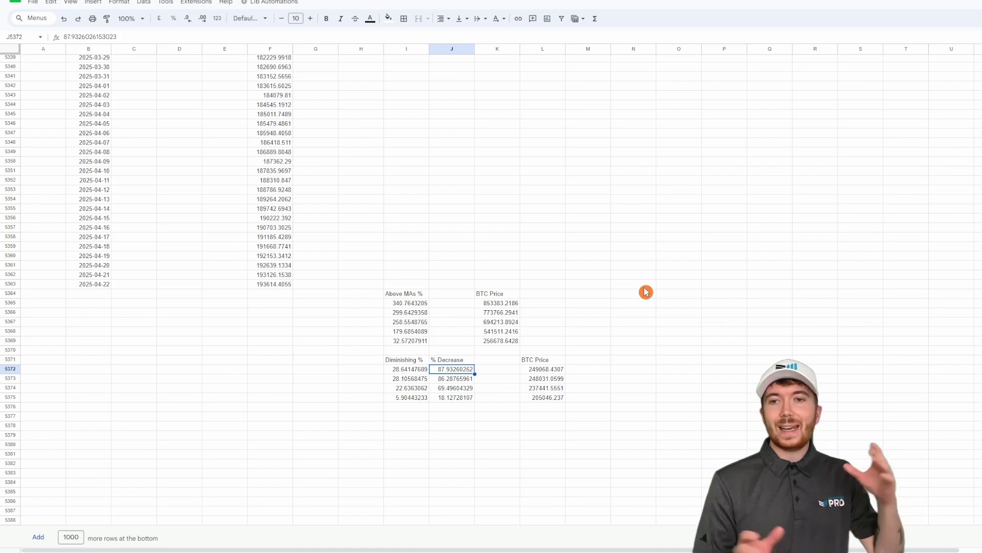
Step: Examine the first two Above MAs % values, the % Decrease column and each Diminishing % value from I5372 to I5375
drag(406, 303, 409, 316)
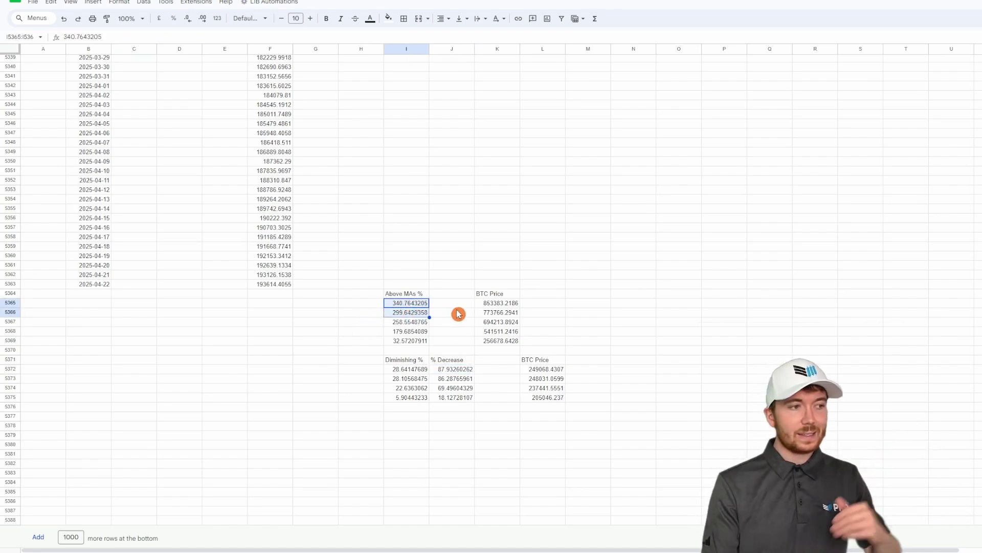
click(463, 379)
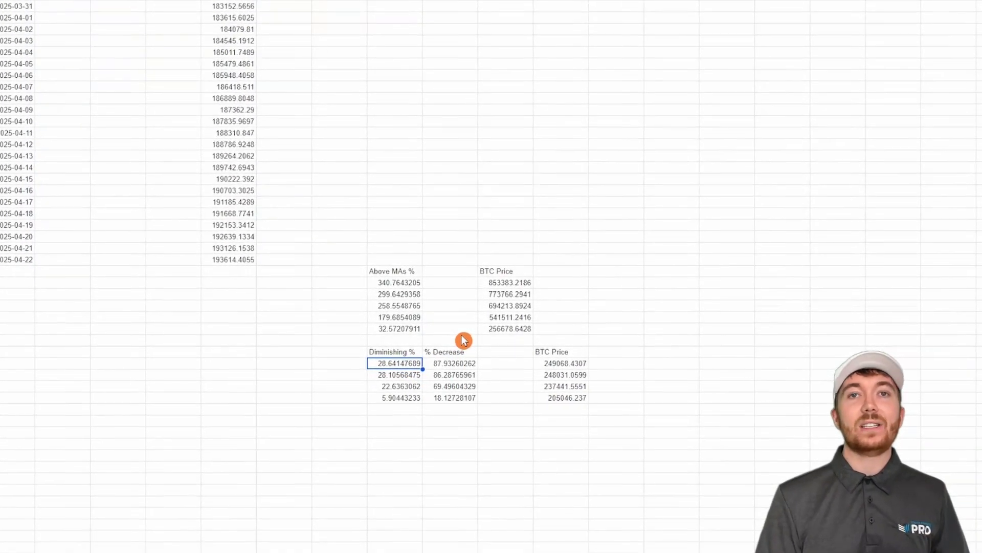
key(Down)
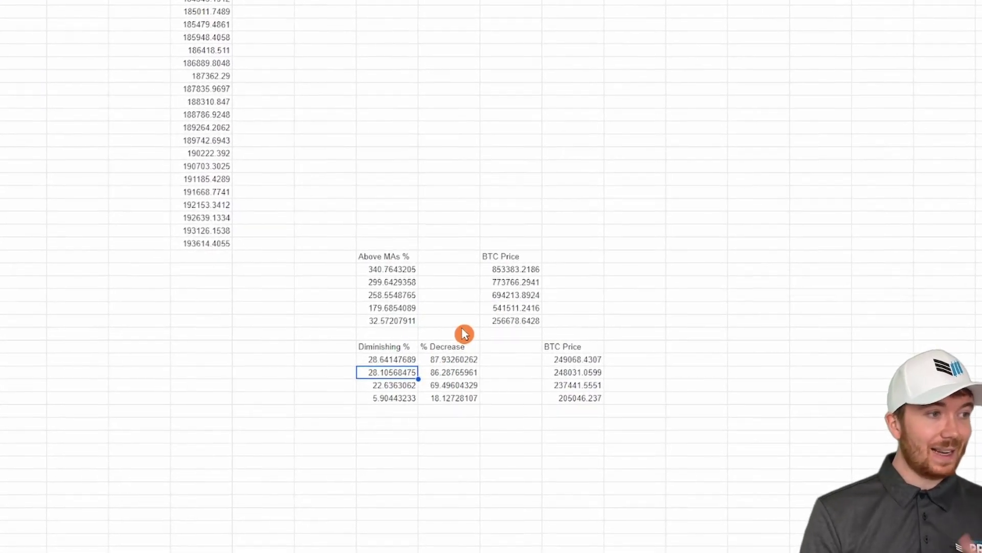
key(Down)
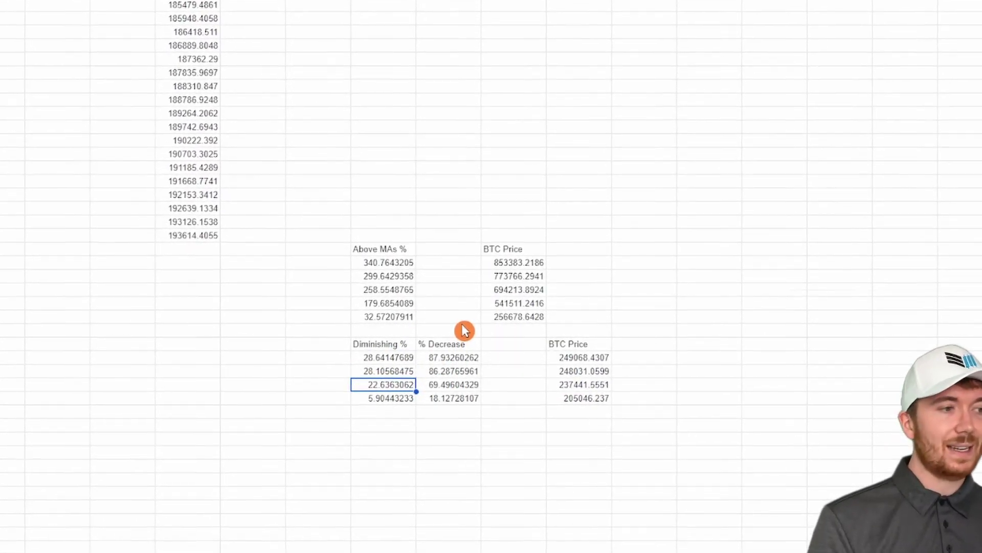
key(Down)
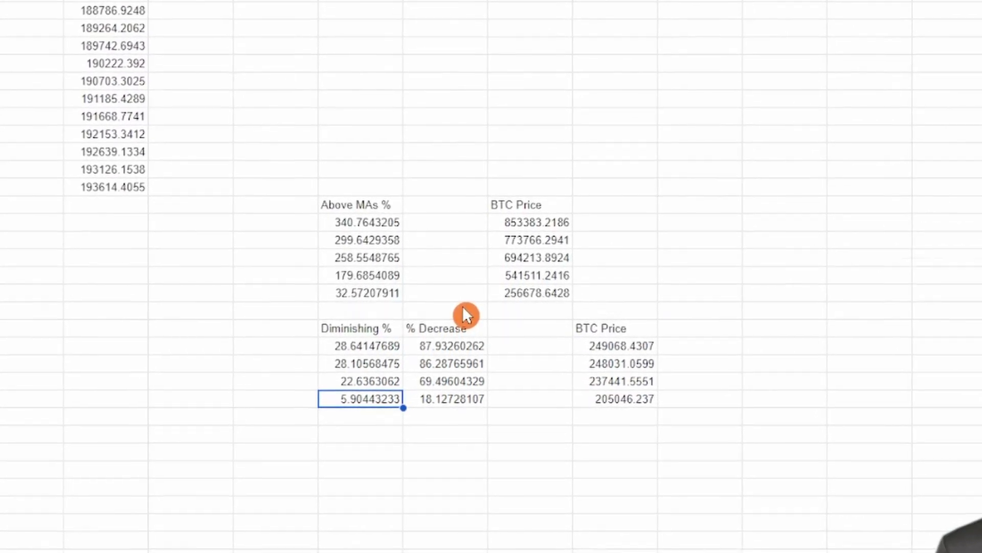
Step: Compare the first and last BTC Price projections in the Diminishing % table with the moving-average value for 2025-04-22
click(632, 346)
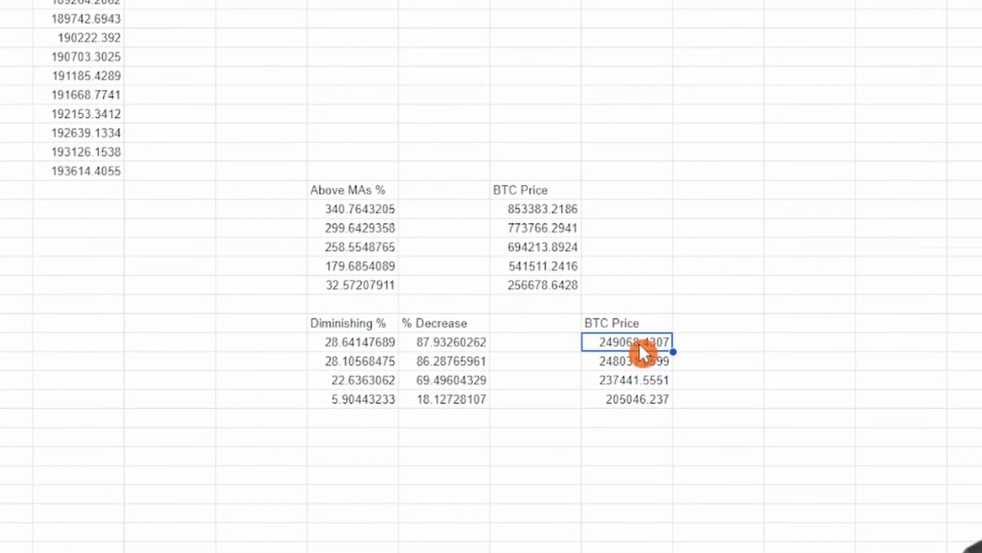
click(63, 166)
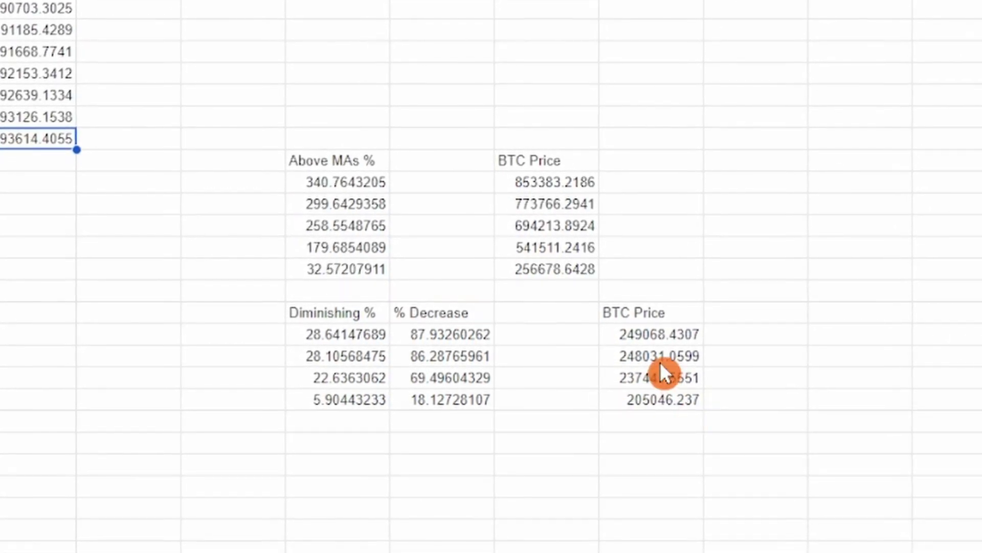
click(658, 333)
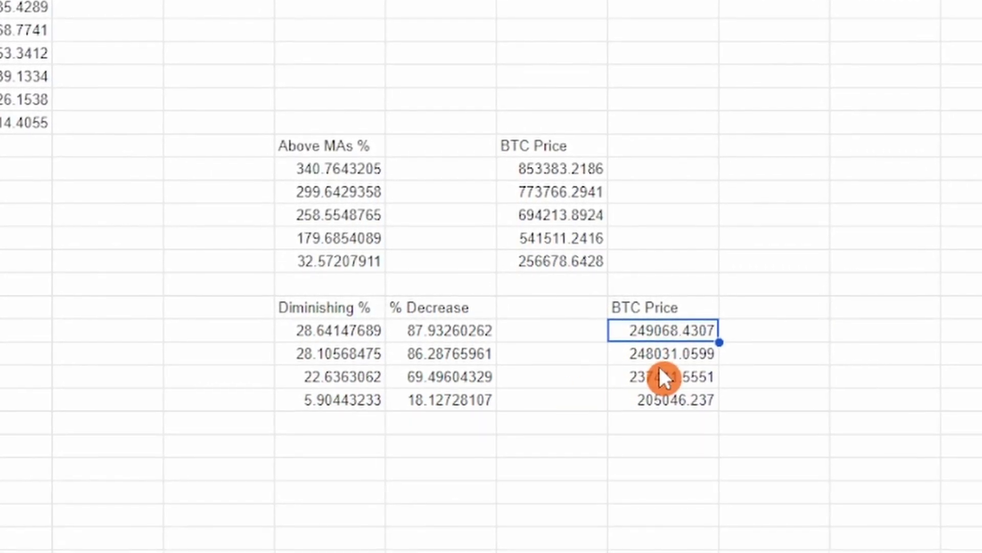
click(711, 397)
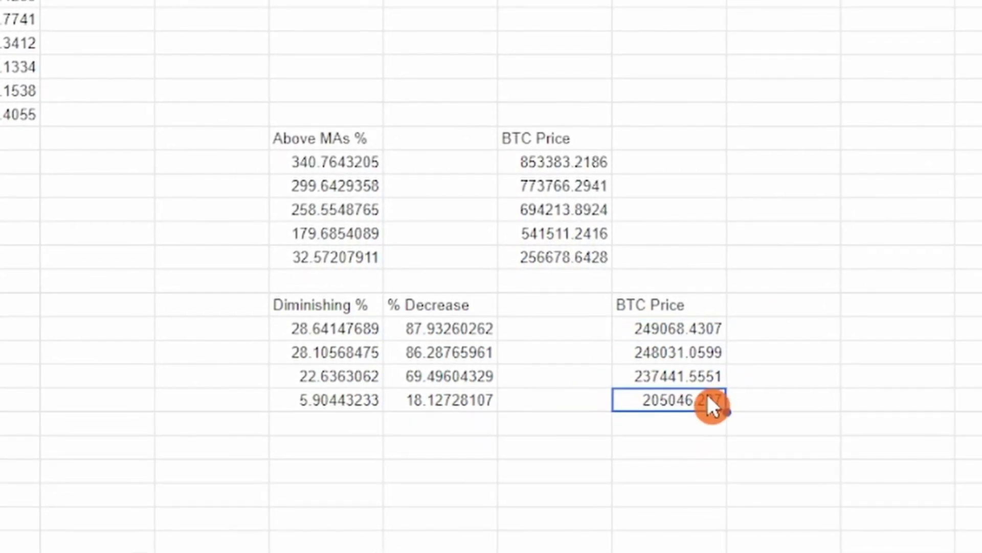